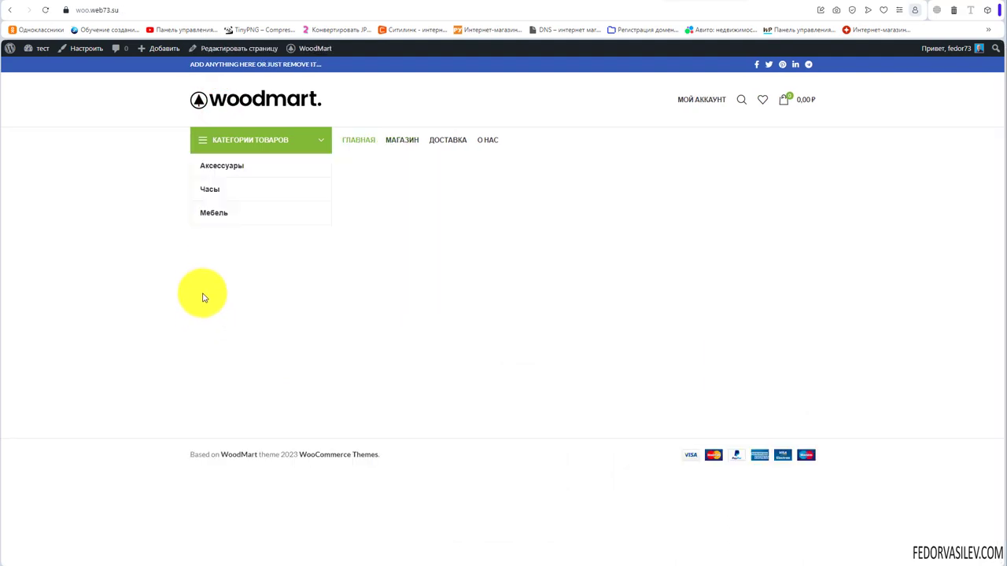
- Open the page inspector on the store's home page and preview the page at iPhone SE size
right_click(214, 271)
click(233, 463)
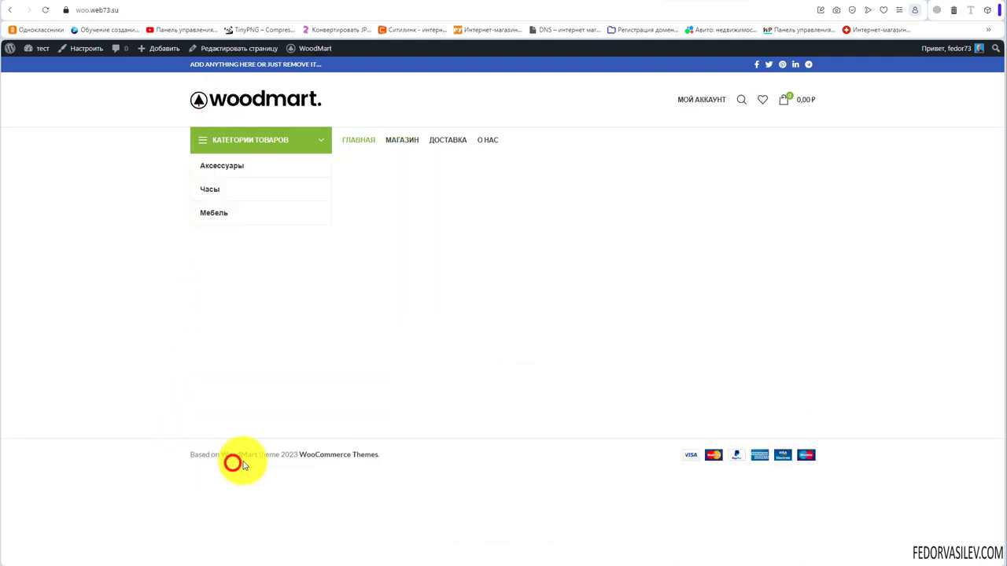
click(139, 207)
click(275, 236)
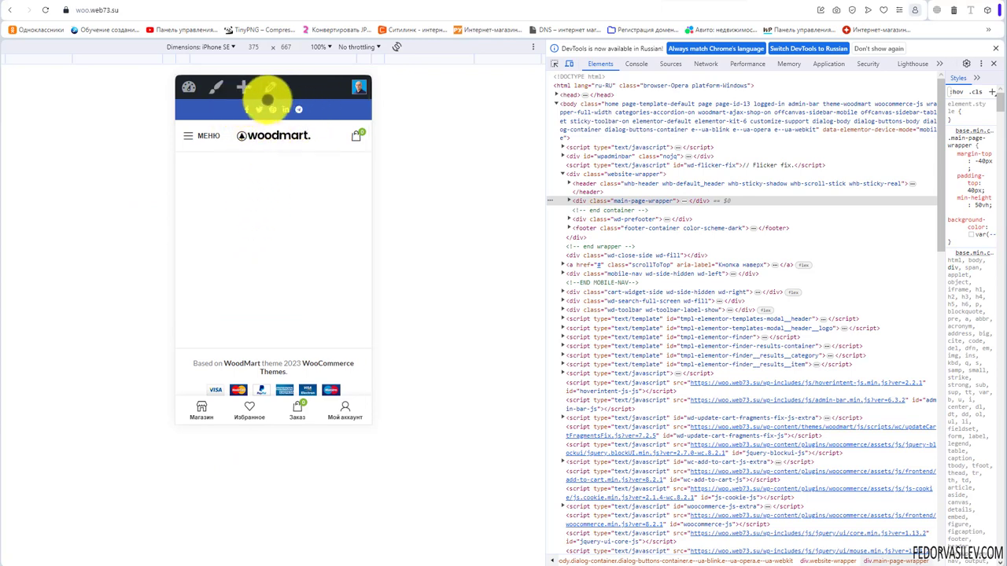
- Compare the mobile header layout in the header builder with the store's mobile preview
click(472, 3)
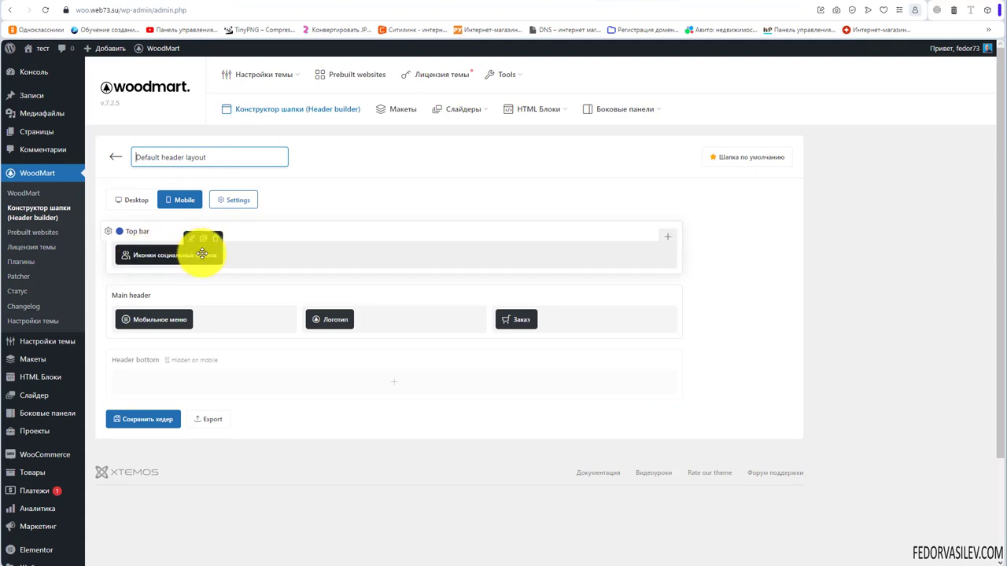
drag(326, 315, 388, 331)
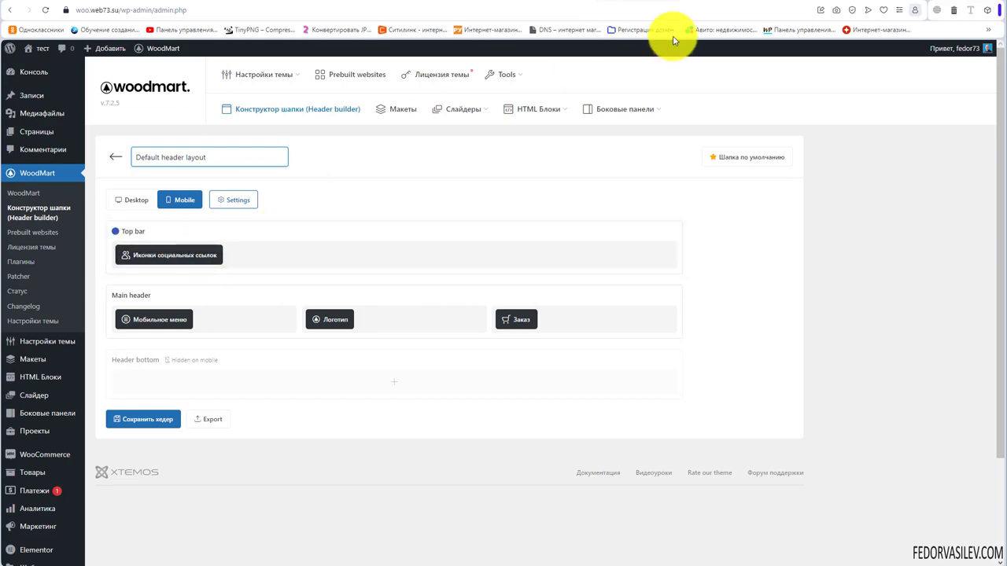
click(706, 6)
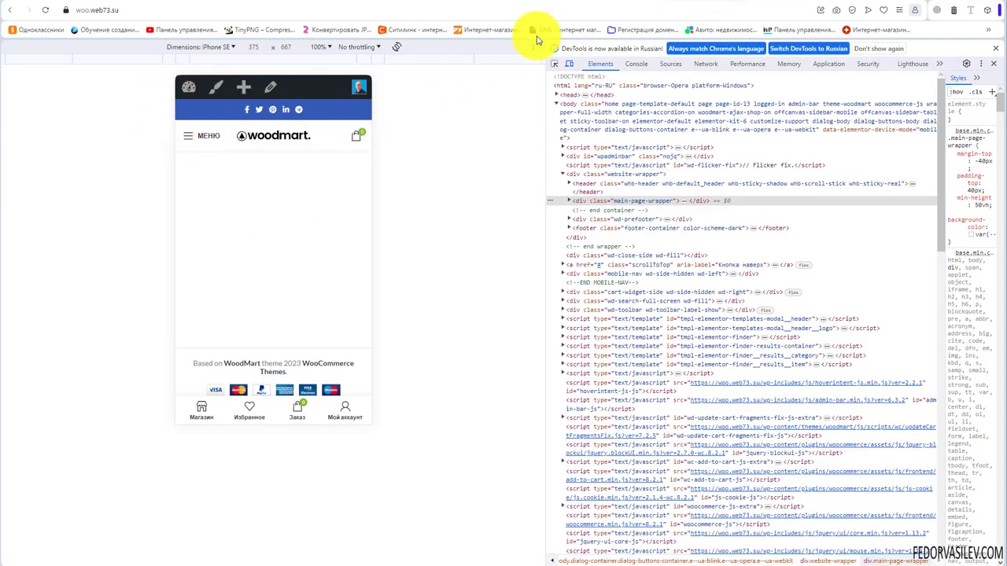
click(619, 4)
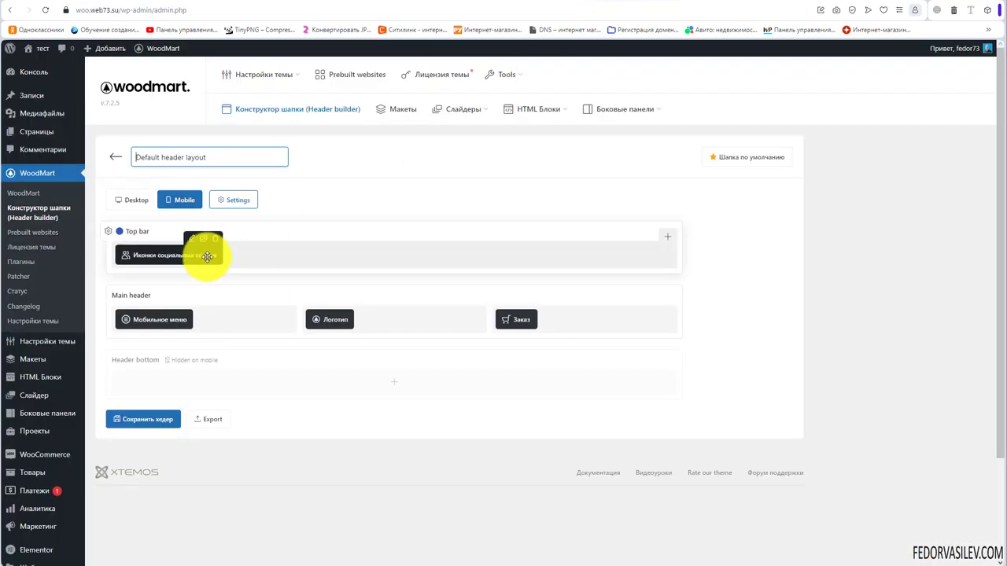
drag(207, 256, 298, 256)
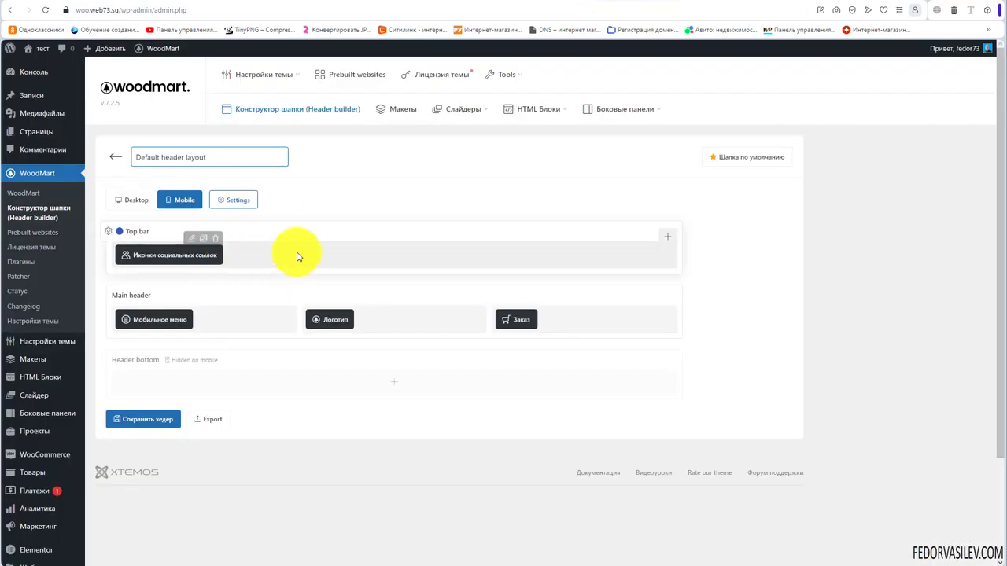
- Add an empty Текст /HTML element to the mobile Top bar and save the header
click(674, 238)
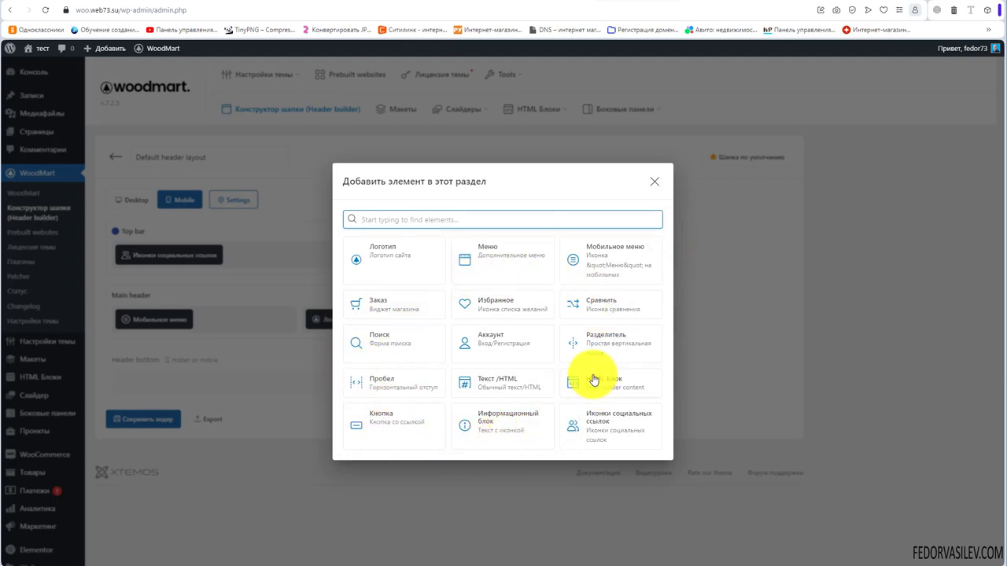
click(503, 385)
click(390, 255)
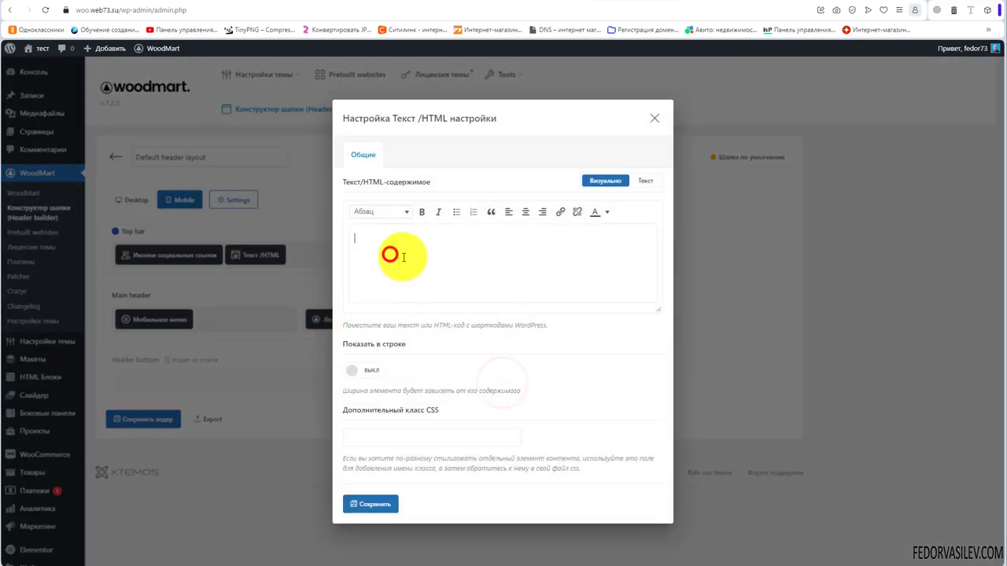
click(371, 504)
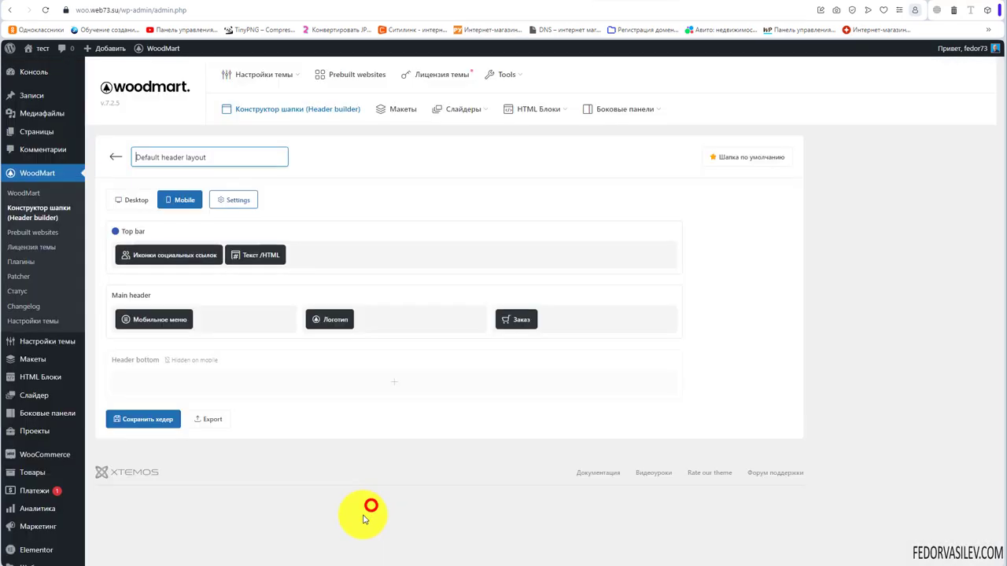
click(158, 422)
- Reload the store's mobile preview to check the Top bar, and compare the builder's desktop and mobile header layouts
click(22, 8)
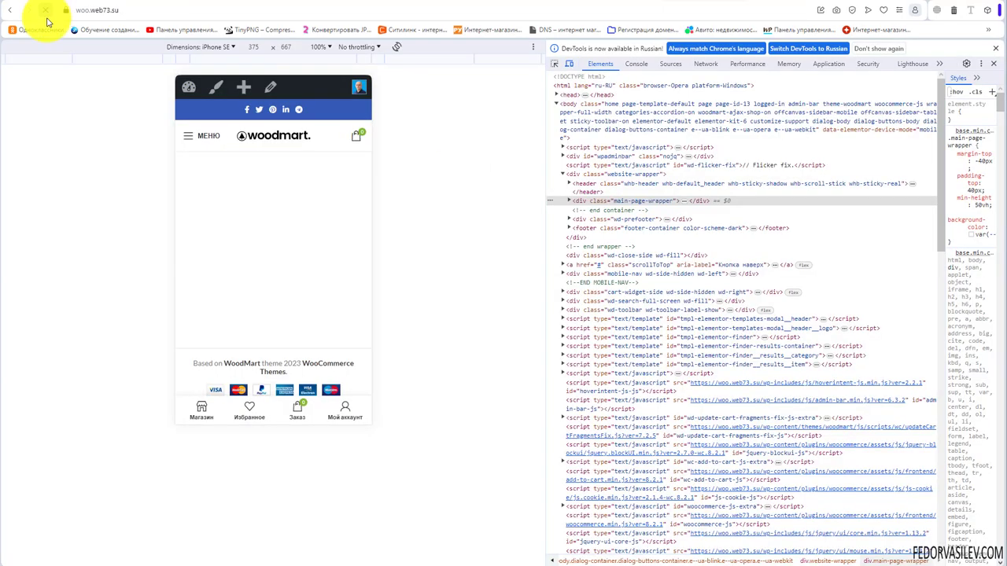
key(F5)
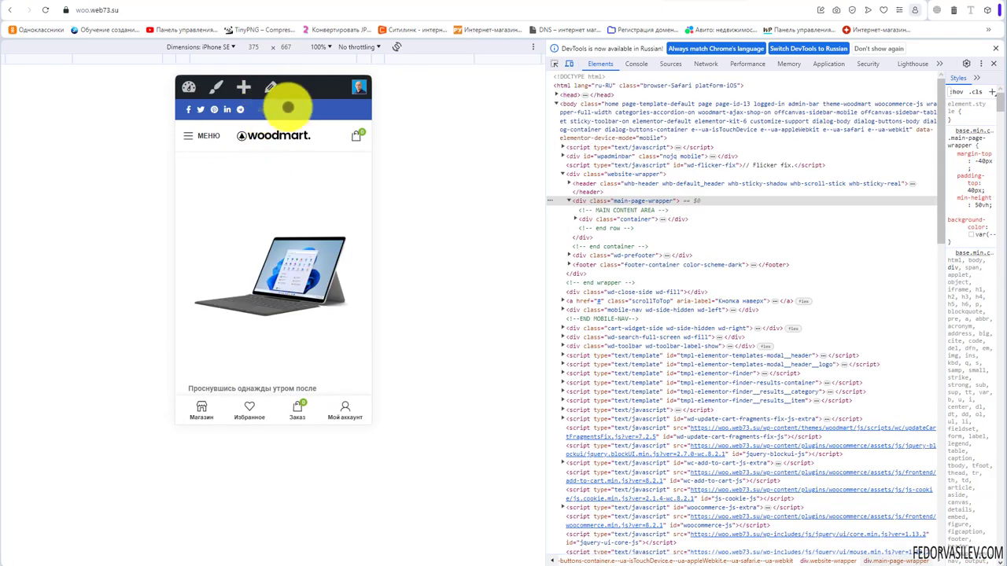
click(597, 5)
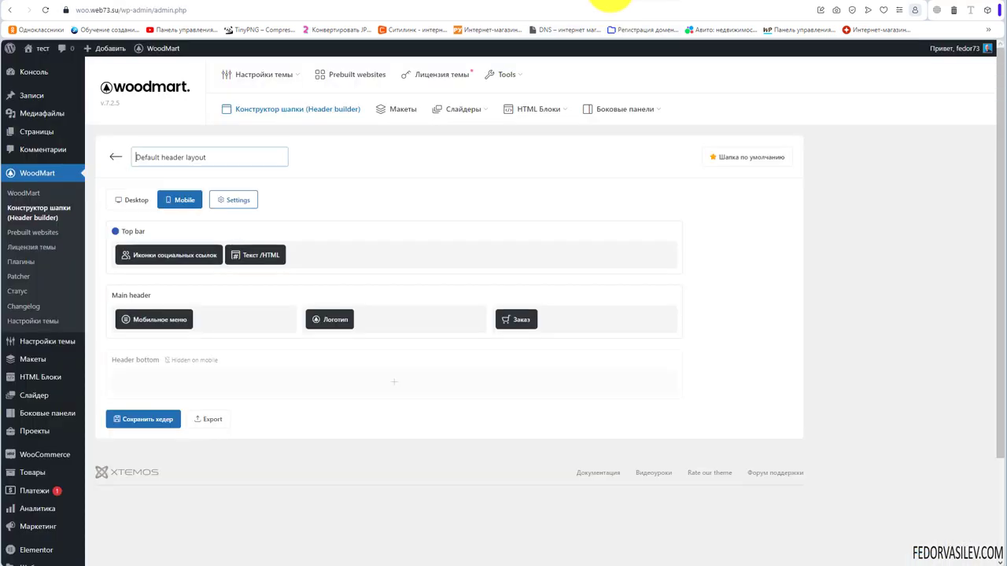
click(136, 206)
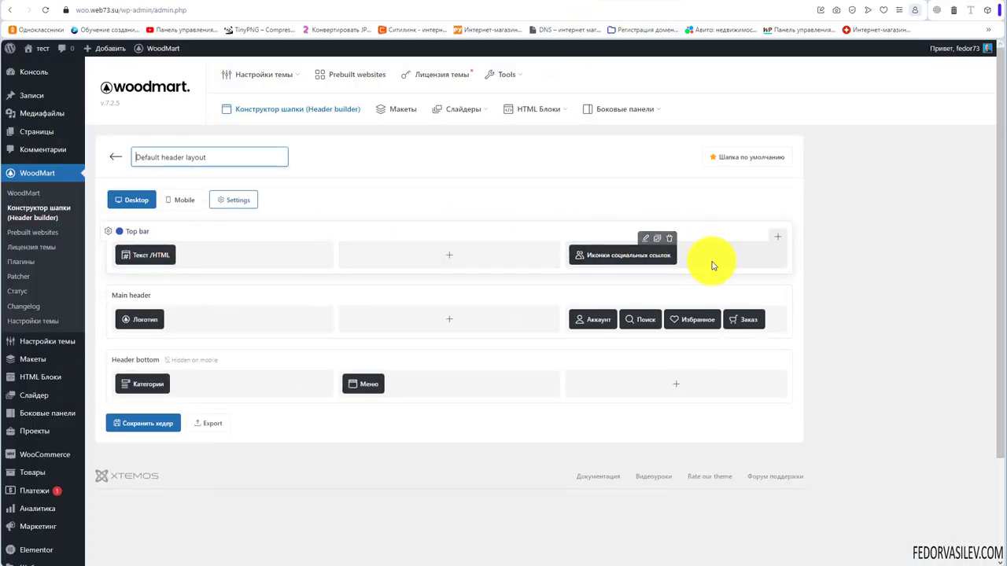
click(168, 200)
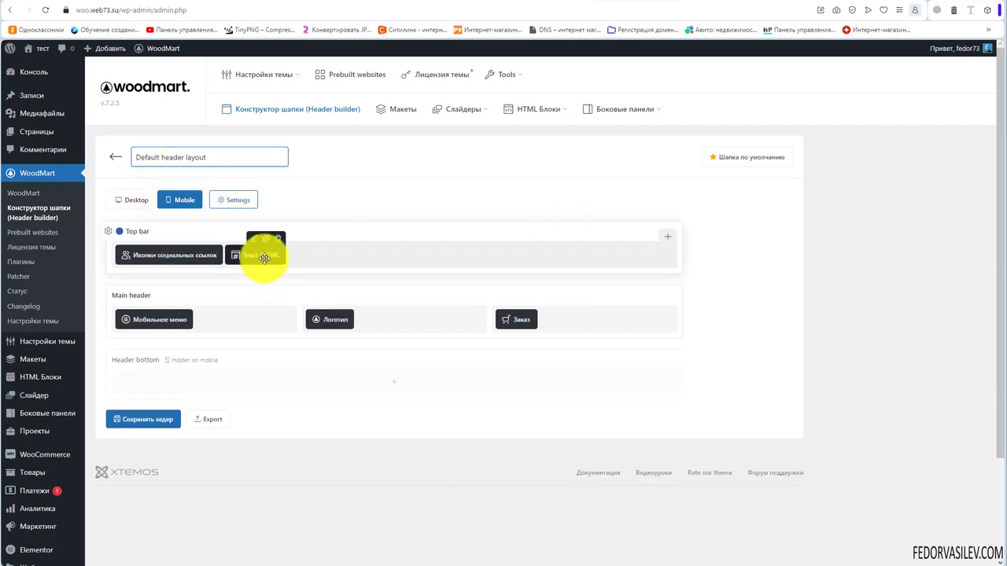
- Delete the Текст /HTML element from the mobile Top bar
click(280, 240)
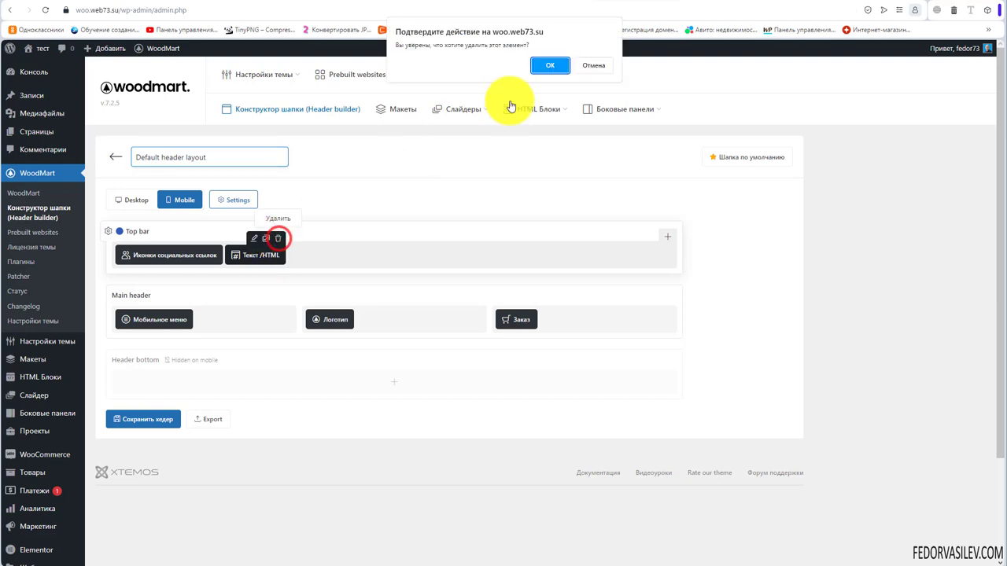
click(535, 69)
drag(199, 271, 129, 244)
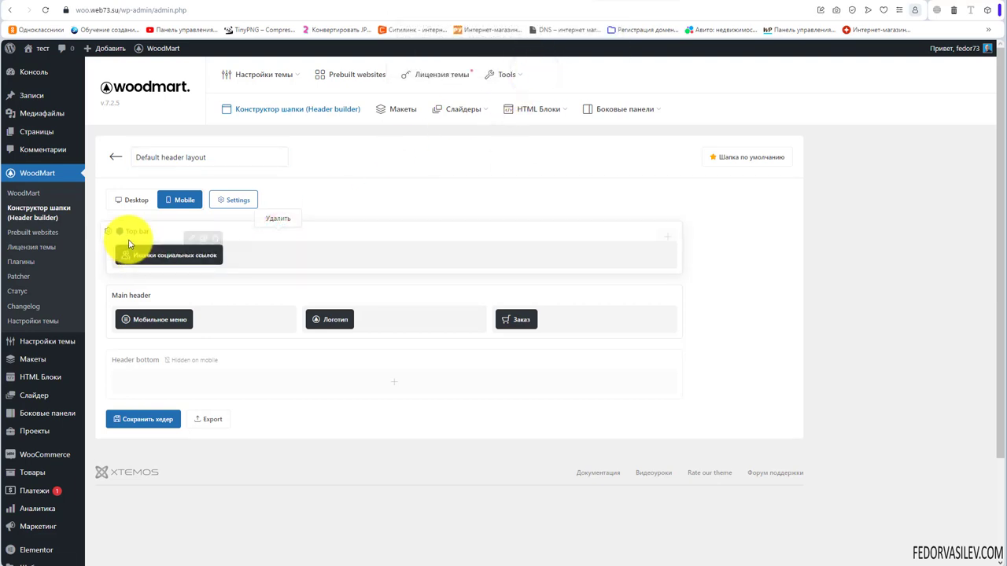
- Examine the general and style settings of the Top bar row, including height, responsive, sticky, colour and border options, without changing them
click(108, 233)
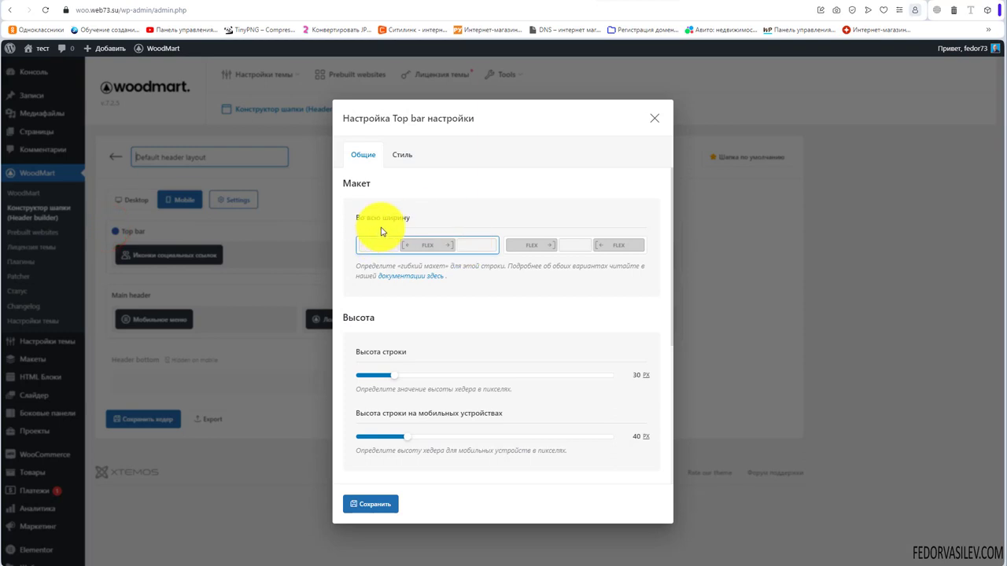
scroll(513, 291, down, 3)
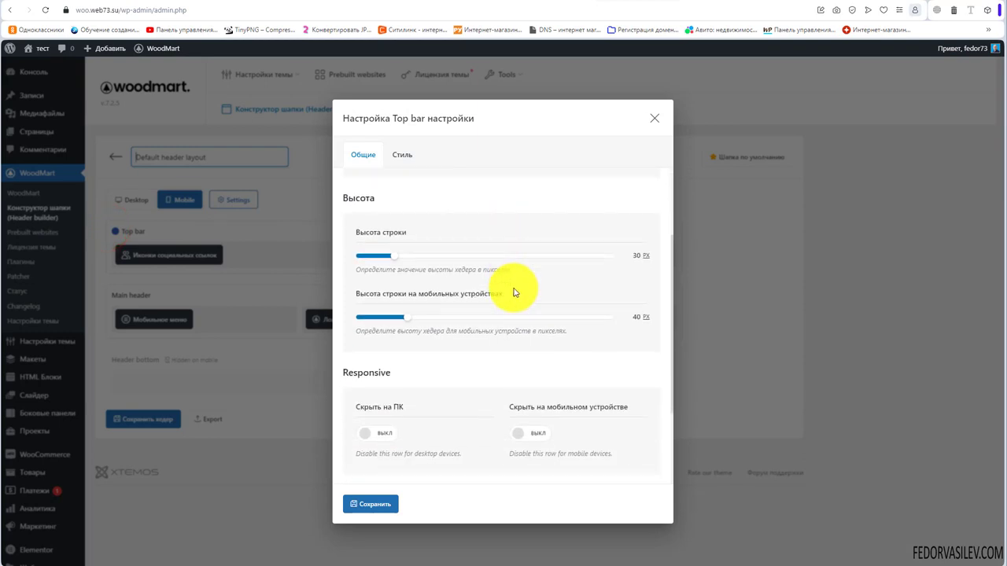
scroll(472, 299, down, 1)
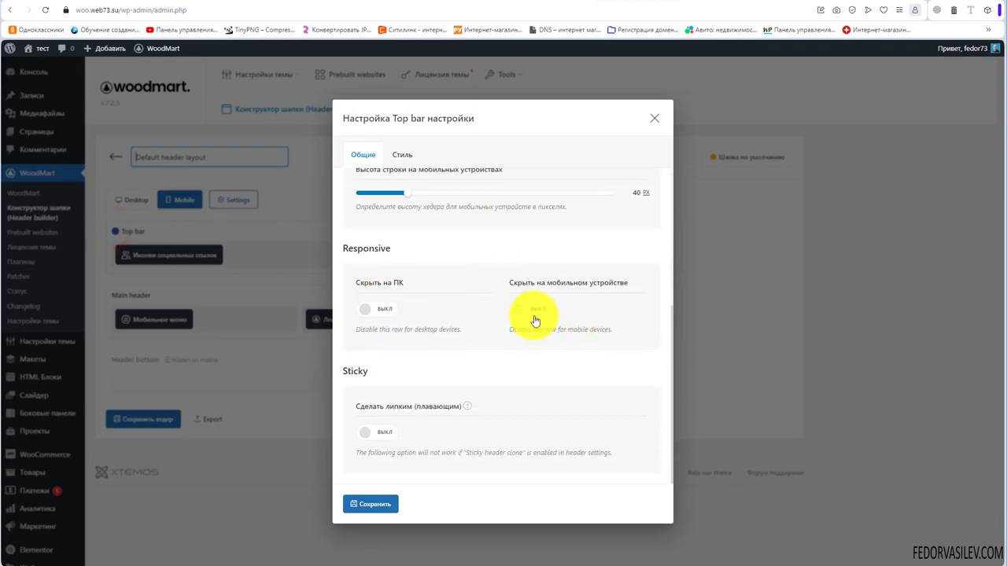
mouse_move(467, 407)
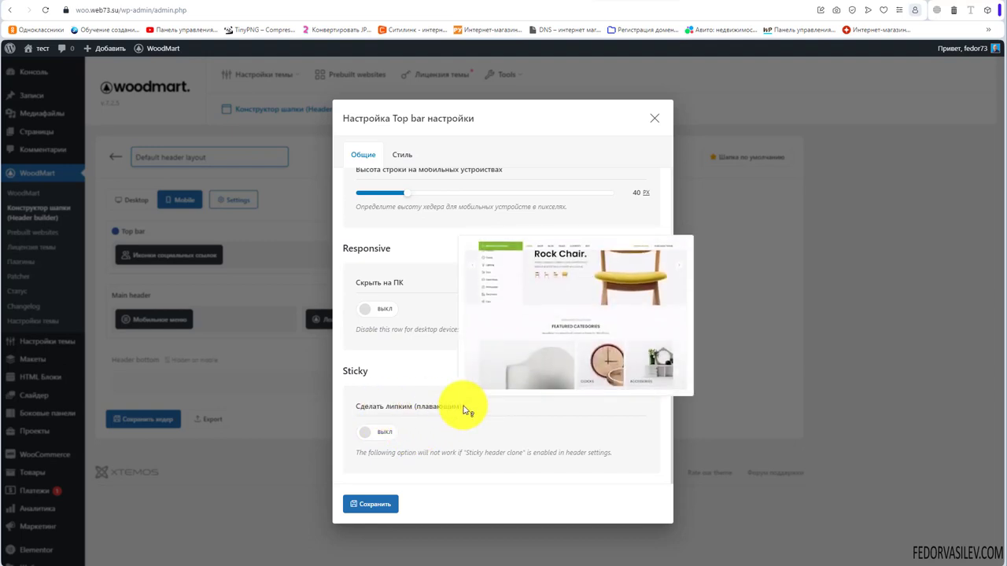
scroll(438, 331, up, 1)
scroll(425, 259, up, 5)
click(401, 153)
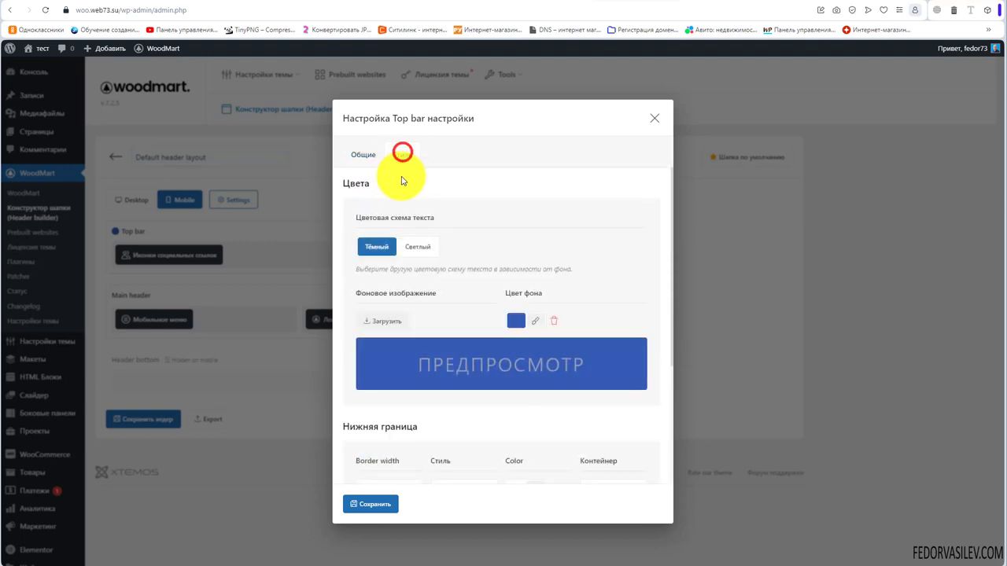
scroll(427, 252, down, 5)
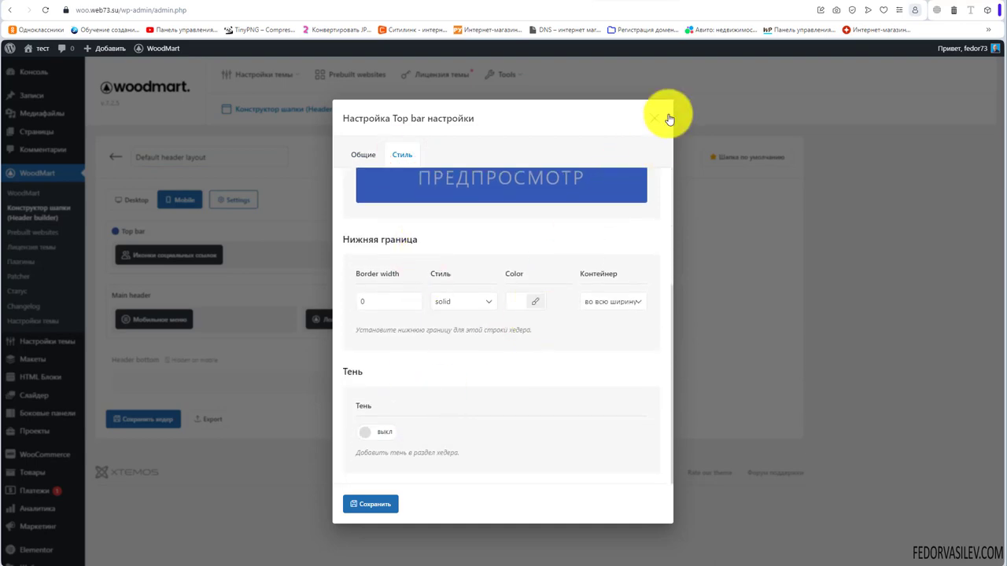
click(657, 118)
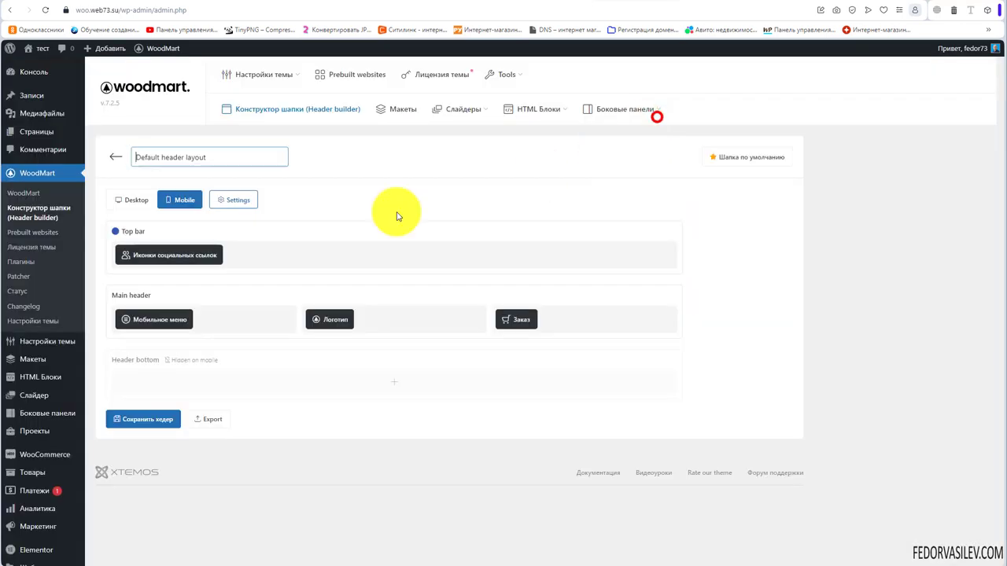
- Examine the general settings of the Main header row, including its height and responsive options, and close them unchanged
click(110, 300)
scroll(533, 293, down, 5)
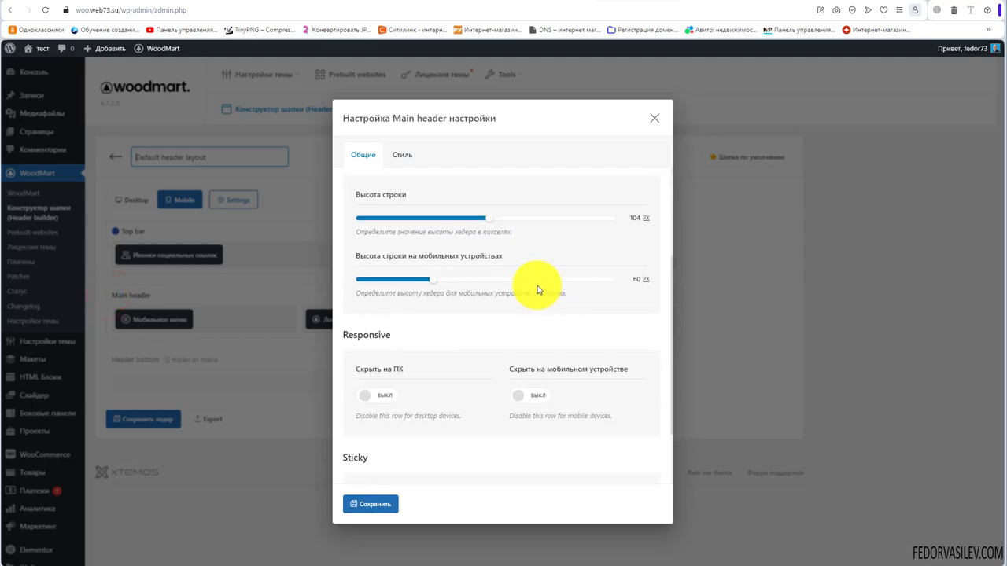
scroll(532, 291, up, 5)
click(654, 118)
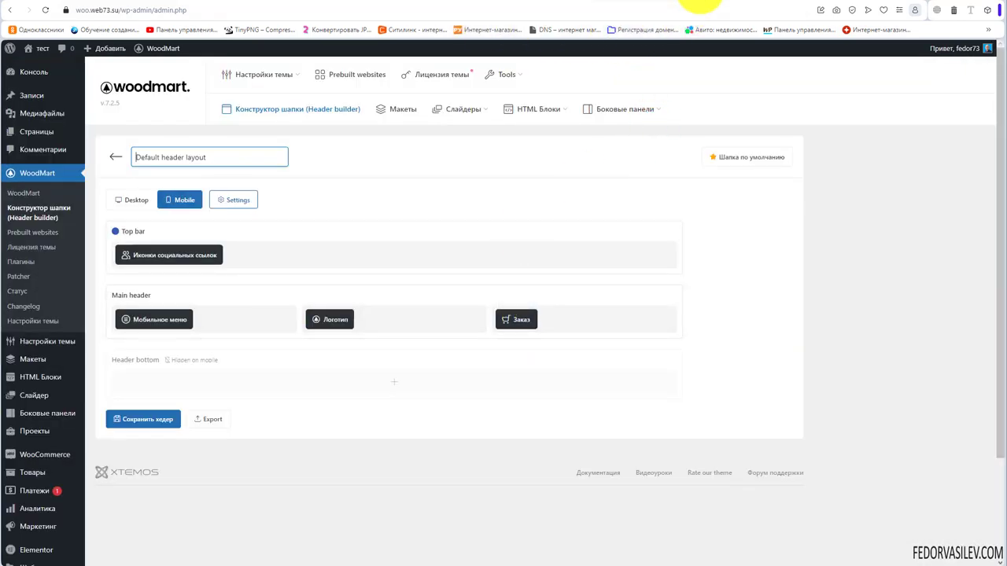
- Check the mobile menu and cart in the store's mobile header preview
click(700, 4)
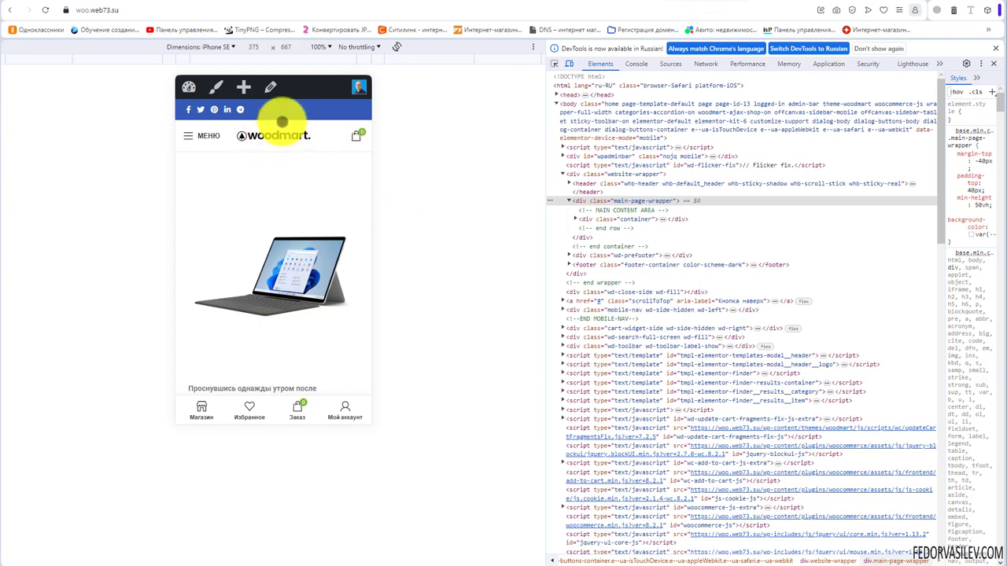
click(189, 136)
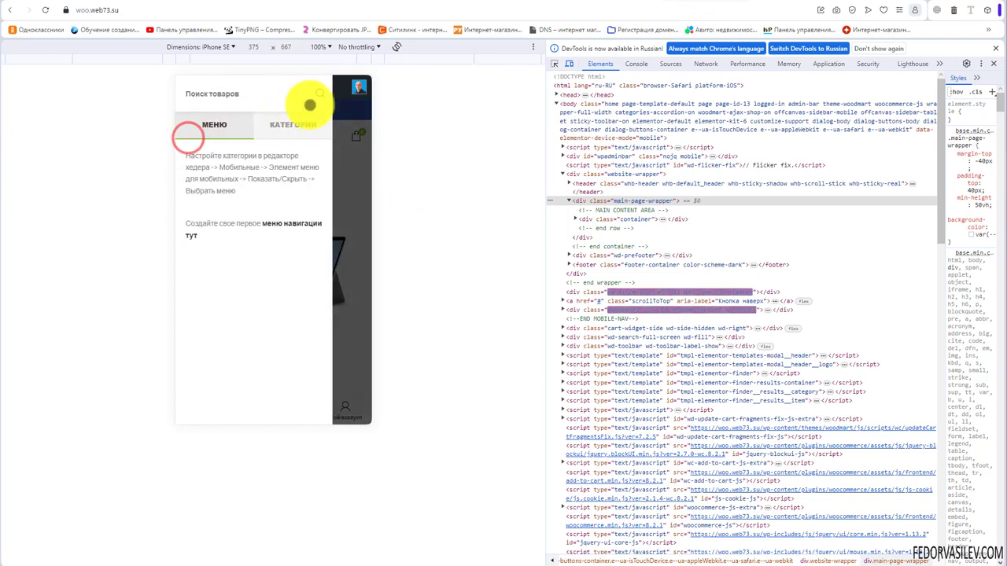
click(348, 149)
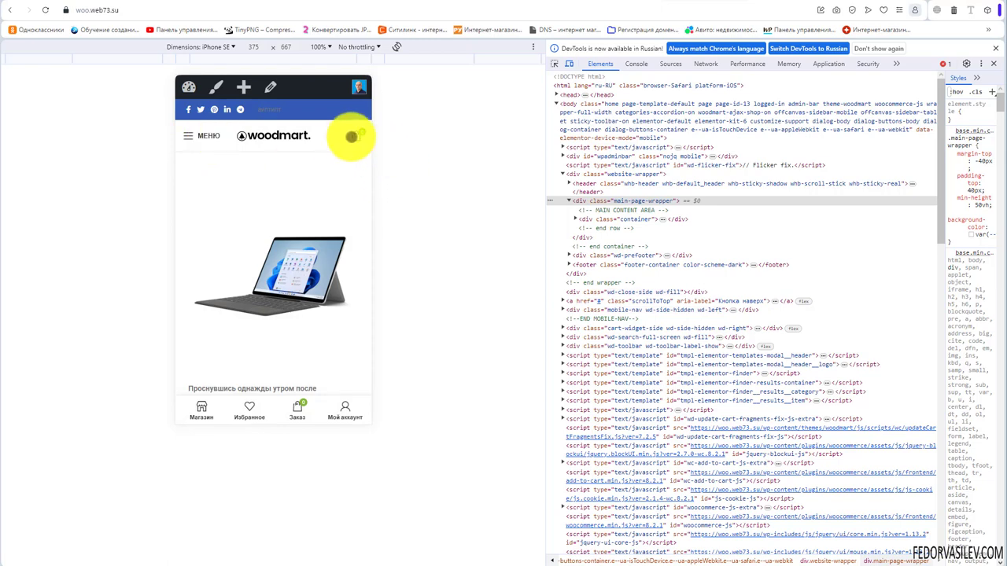
click(352, 137)
click(344, 93)
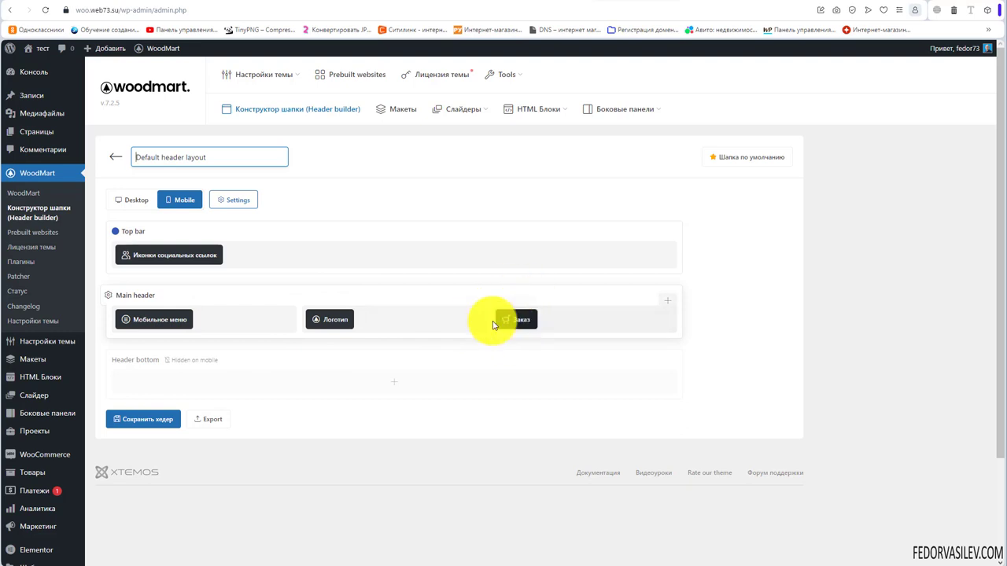
- Look through the elements available for the mobile Header bottom row without adding any, and return to the list of headers
mouse_move(323, 316)
mouse_down()
mouse_move(220, 329)
mouse_move(133, 324)
mouse_move(370, 319)
mouse_move(337, 320)
mouse_up()
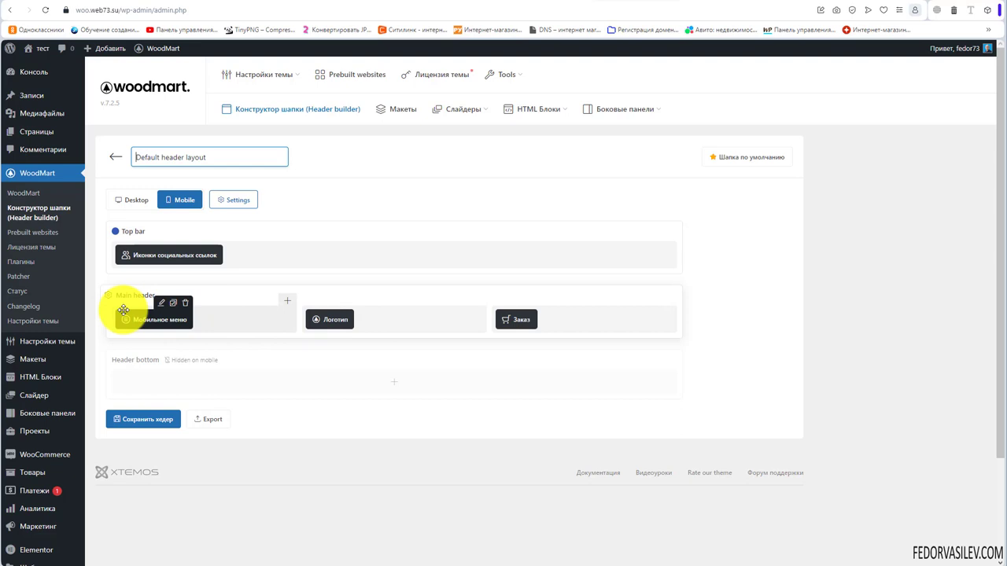
click(470, 412)
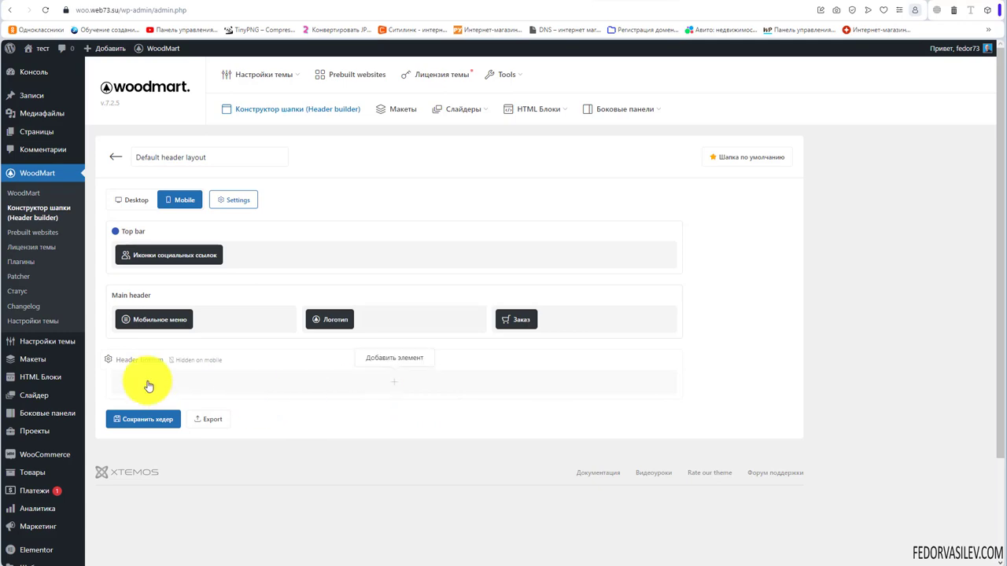
click(389, 383)
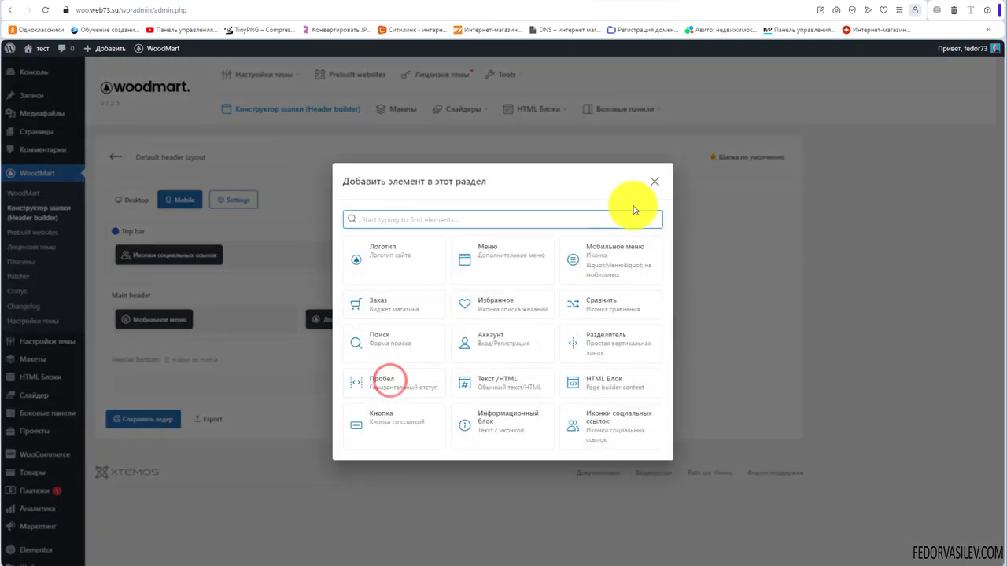
click(654, 181)
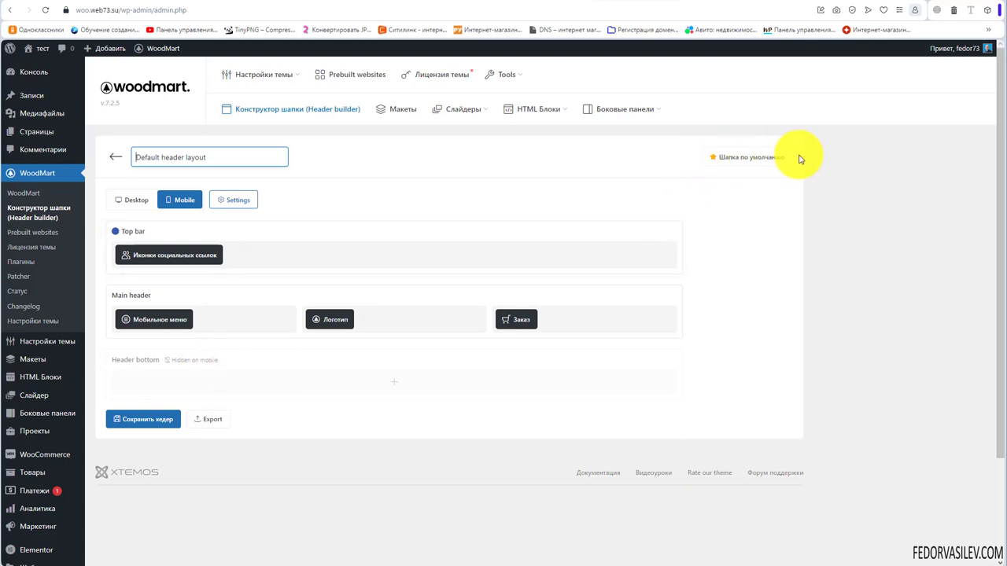
click(114, 157)
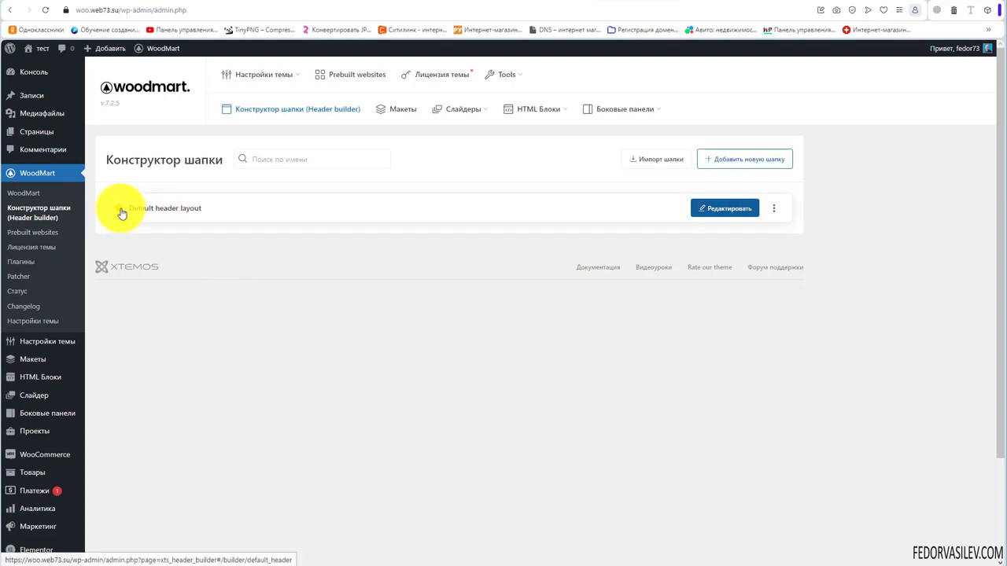
- Browse the header template library, create a new header based on the existing Default header layout, and return to the header list
click(754, 159)
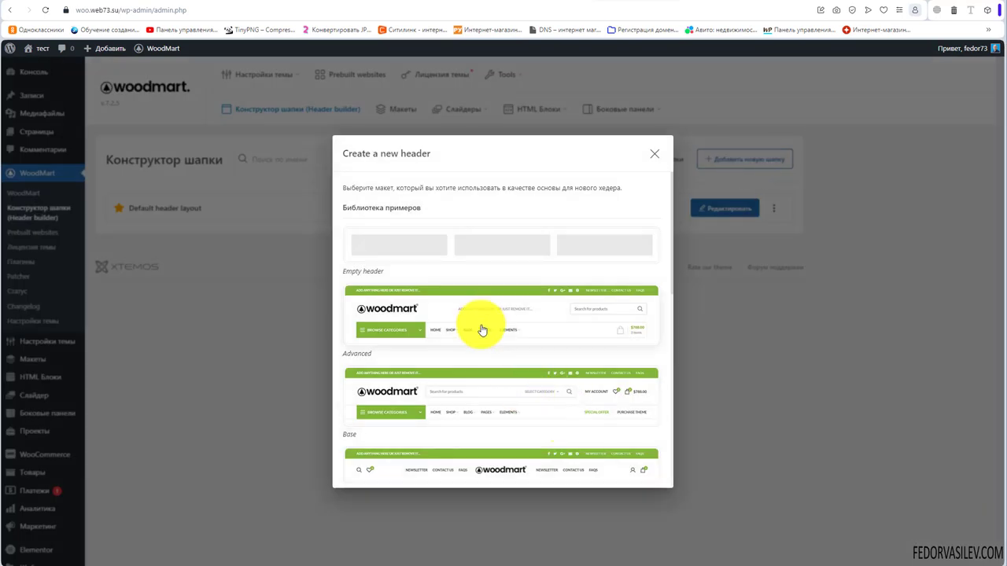
scroll(470, 232, down, 1)
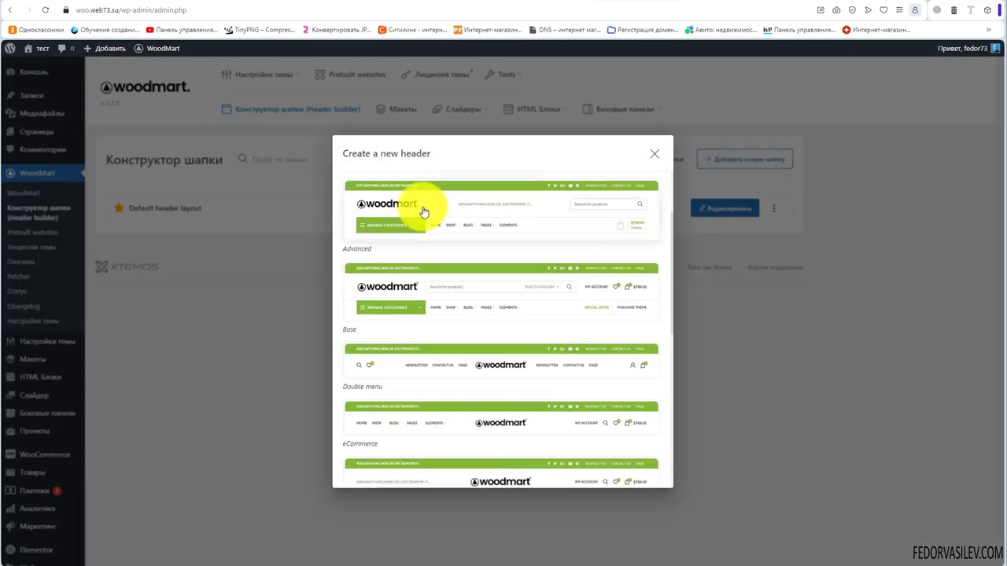
scroll(481, 260, down, 1)
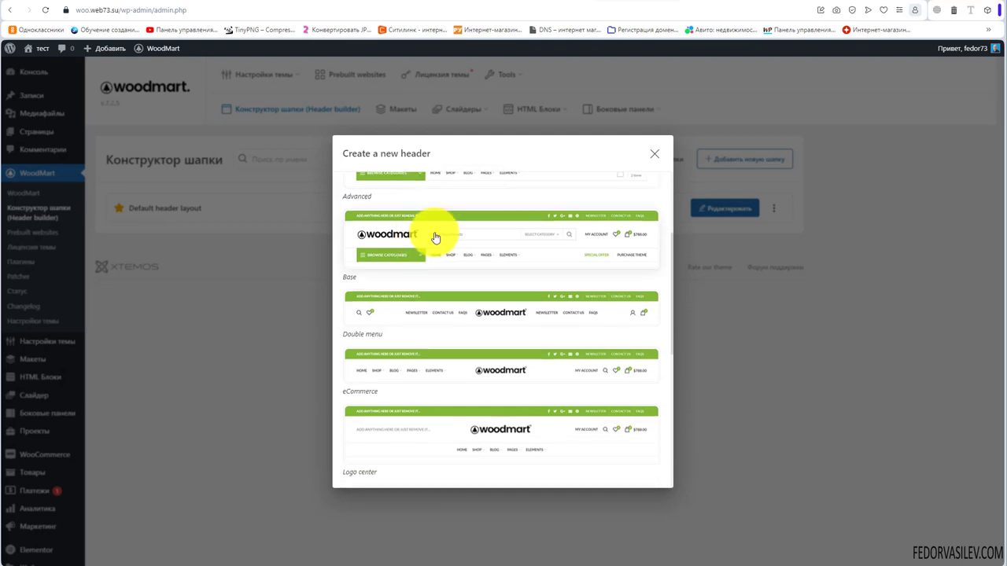
scroll(461, 254, down, 1)
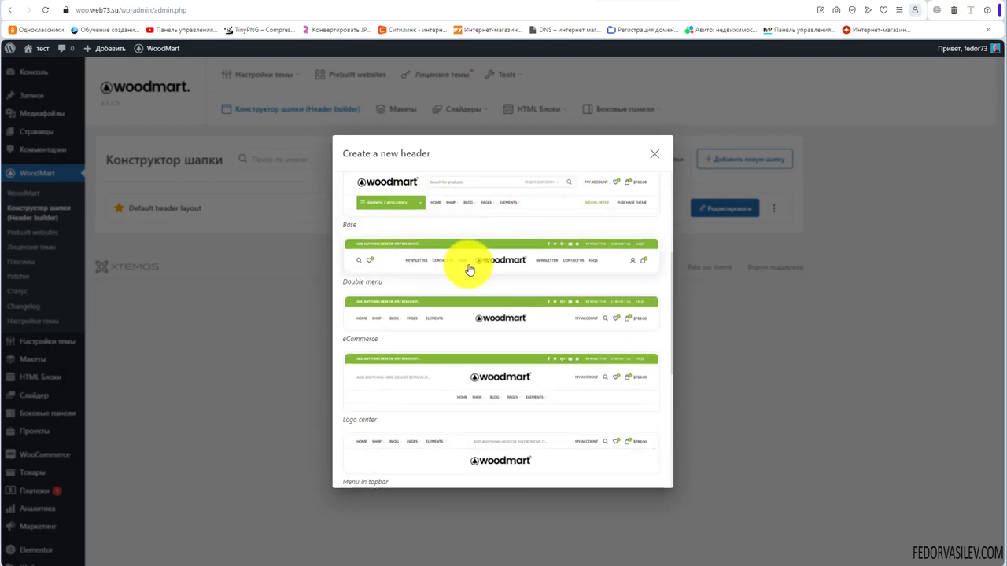
scroll(470, 270, down, 5)
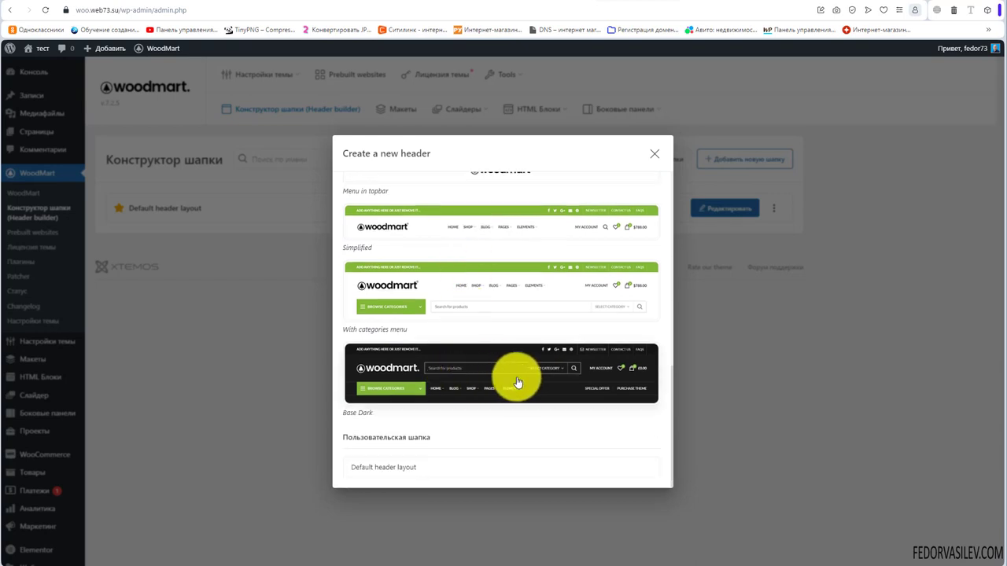
click(417, 468)
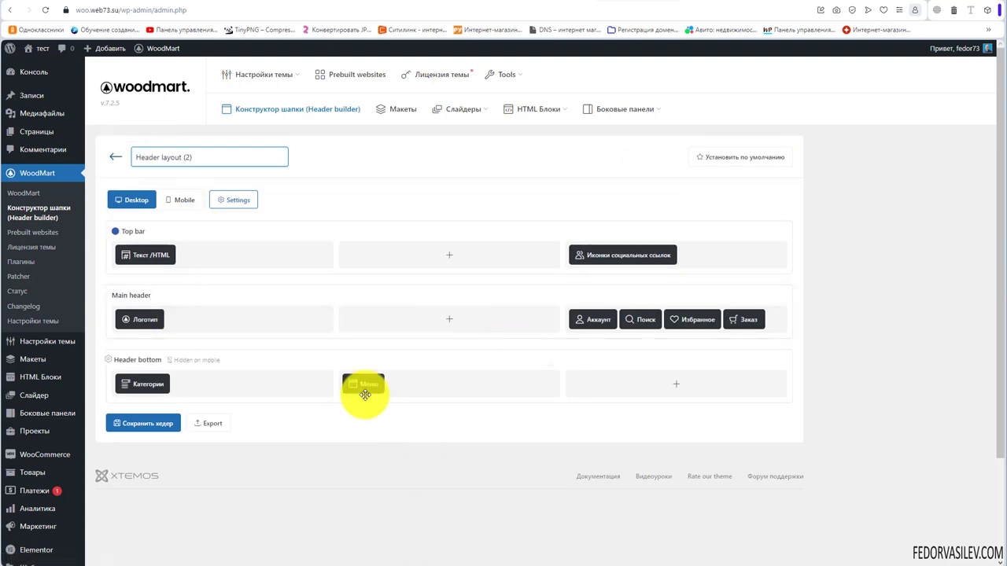
click(115, 158)
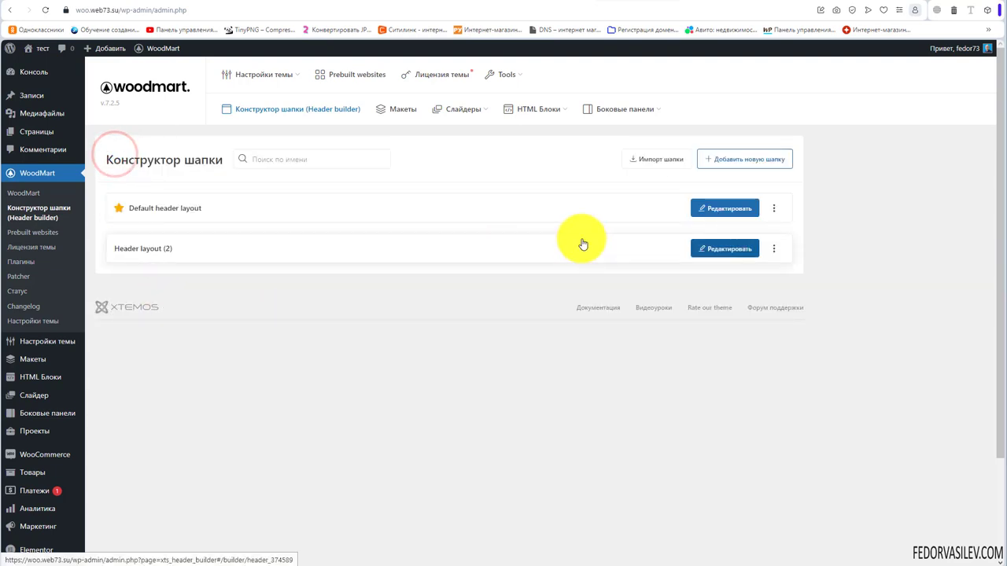
- Delete the header Header layout (2) from the header list
click(773, 249)
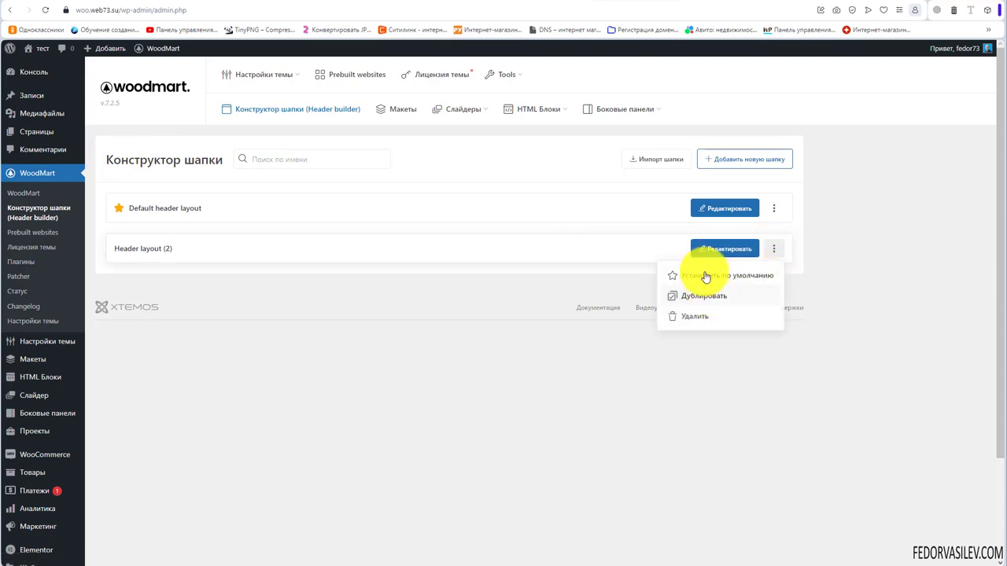
click(694, 316)
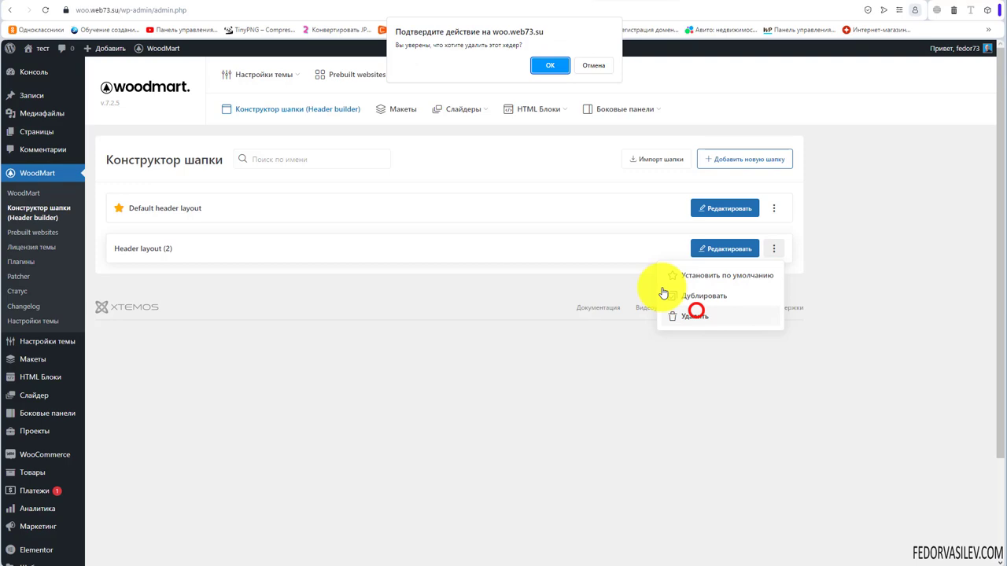
click(563, 69)
- Create a header from the Empty header template, view its mobile layout, and return to the header list
click(720, 158)
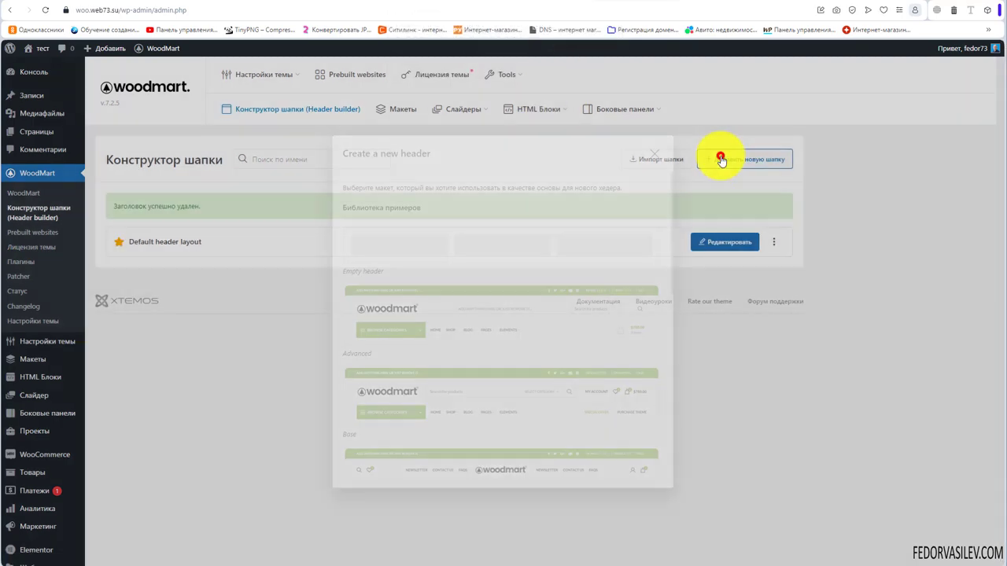
click(424, 242)
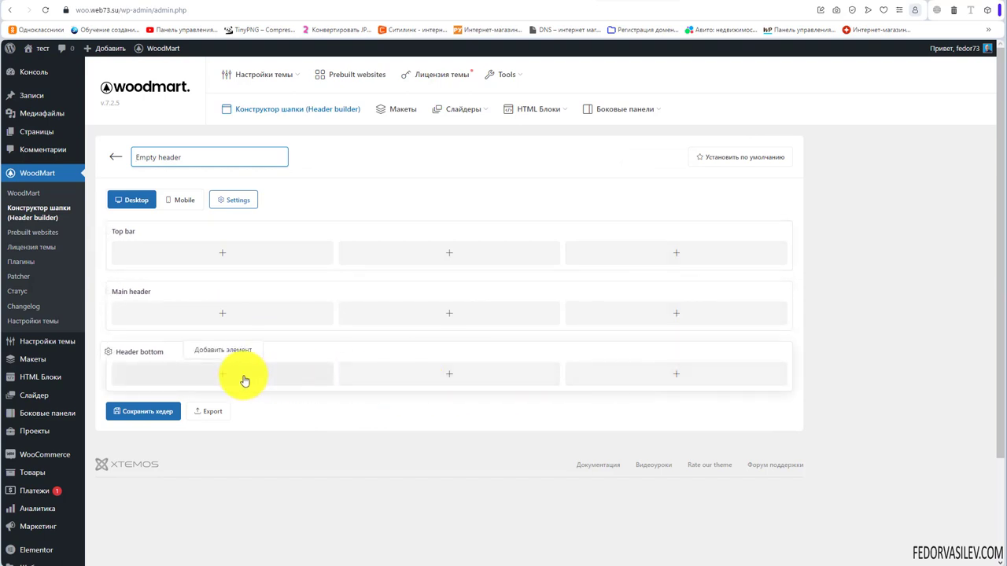
click(189, 200)
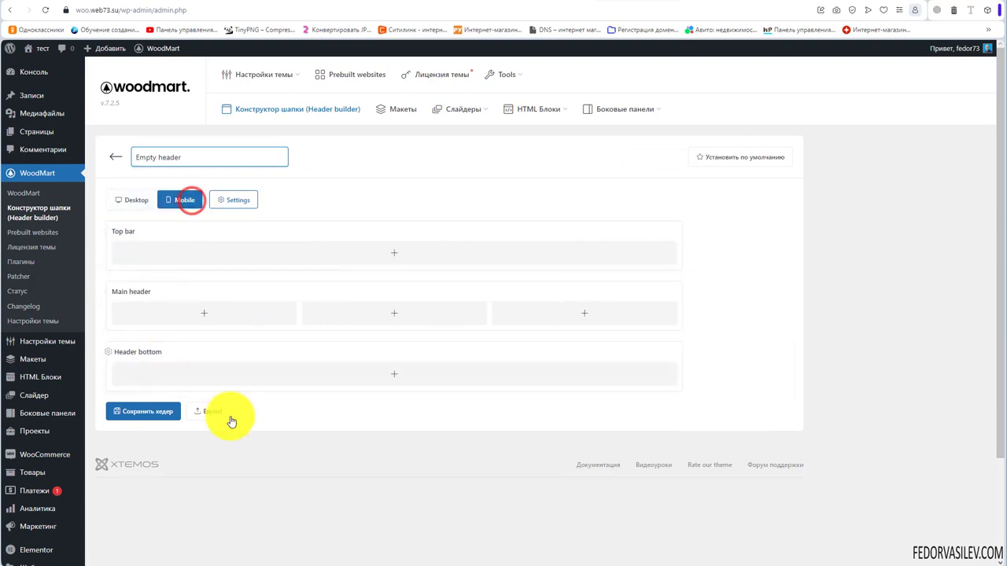
click(115, 161)
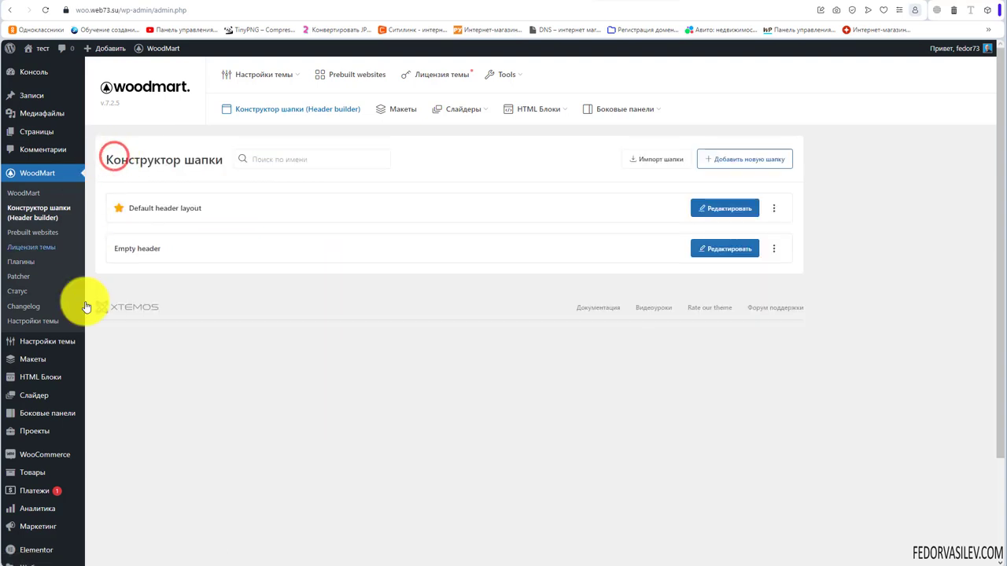
- Delete the header named Empty header from the header list
click(773, 249)
click(672, 320)
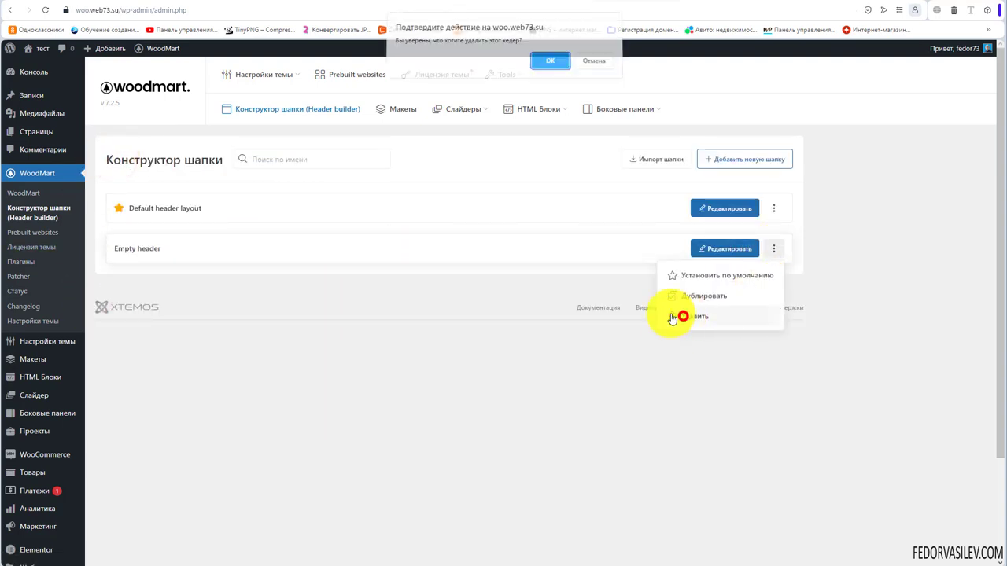
click(544, 64)
- Create a header from the Base Dark template, save it, and return to the header list
click(728, 161)
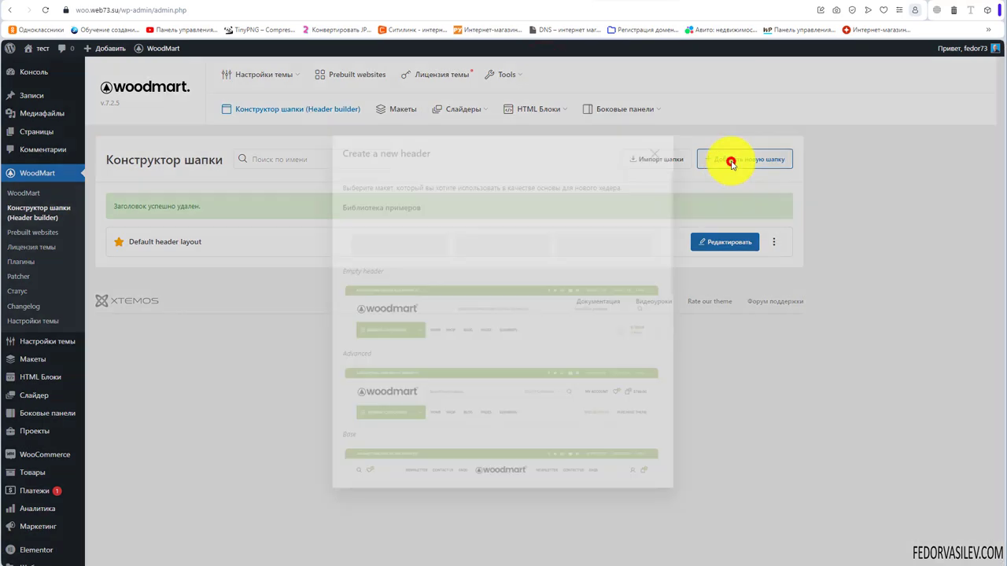
scroll(477, 275, down, 5)
click(500, 386)
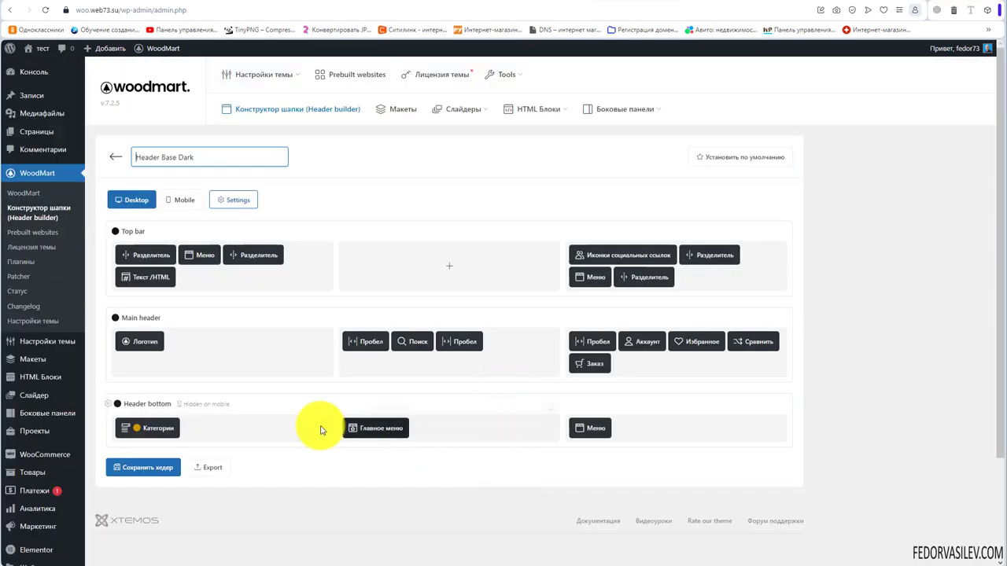
click(135, 468)
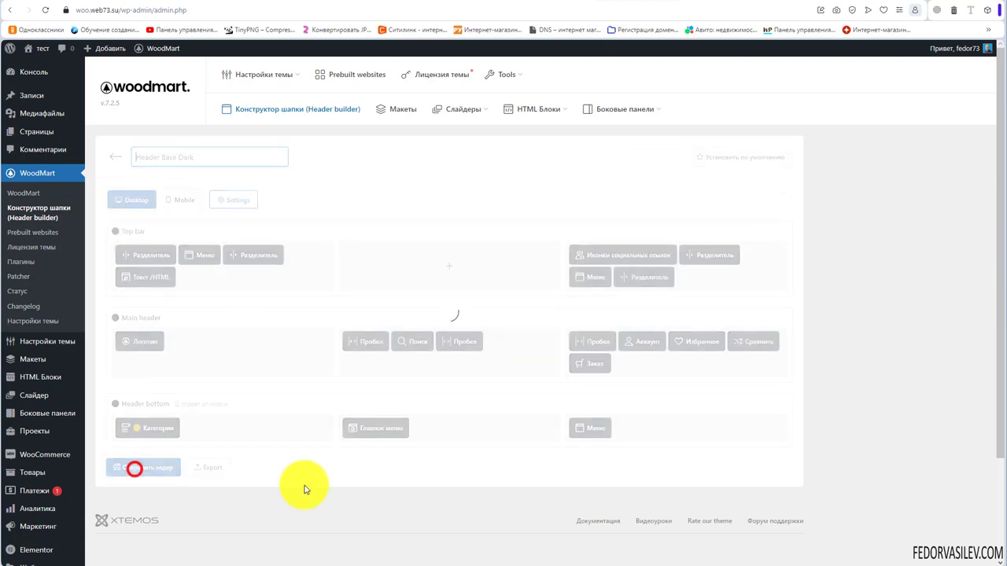
click(116, 157)
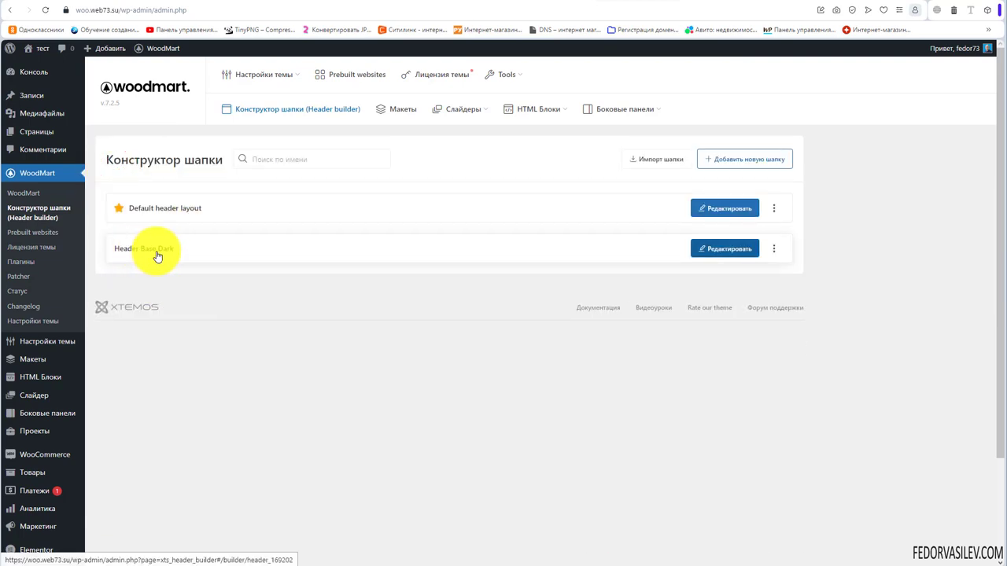
- Rename the Header Base Dark header to "вторичная", save it, and return to the header list
click(771, 250)
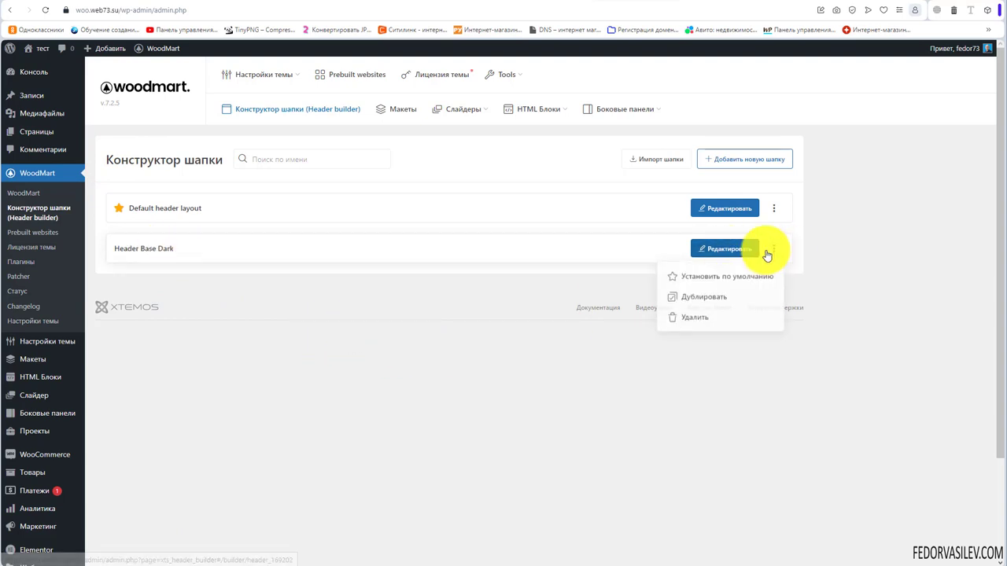
click(696, 250)
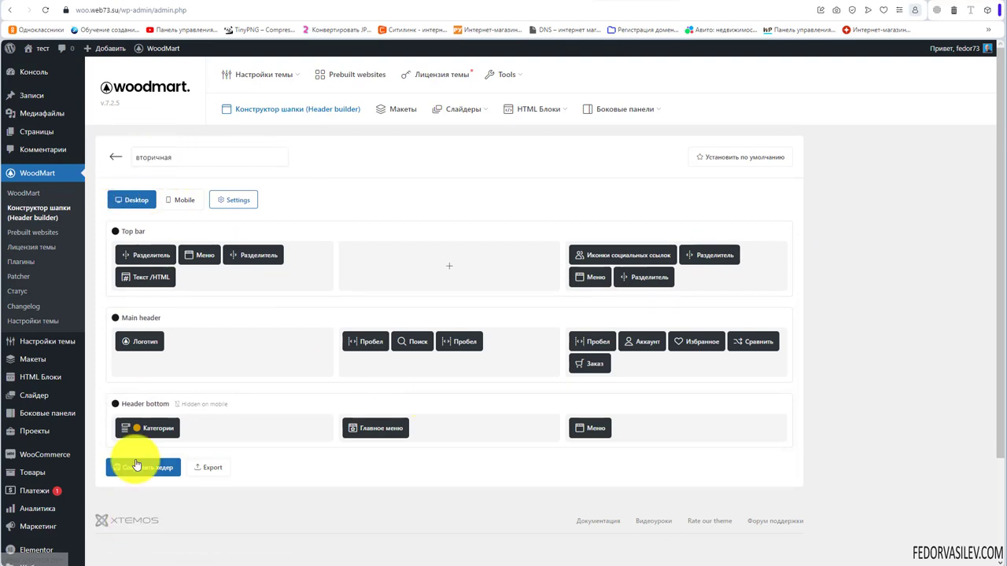
click(135, 464)
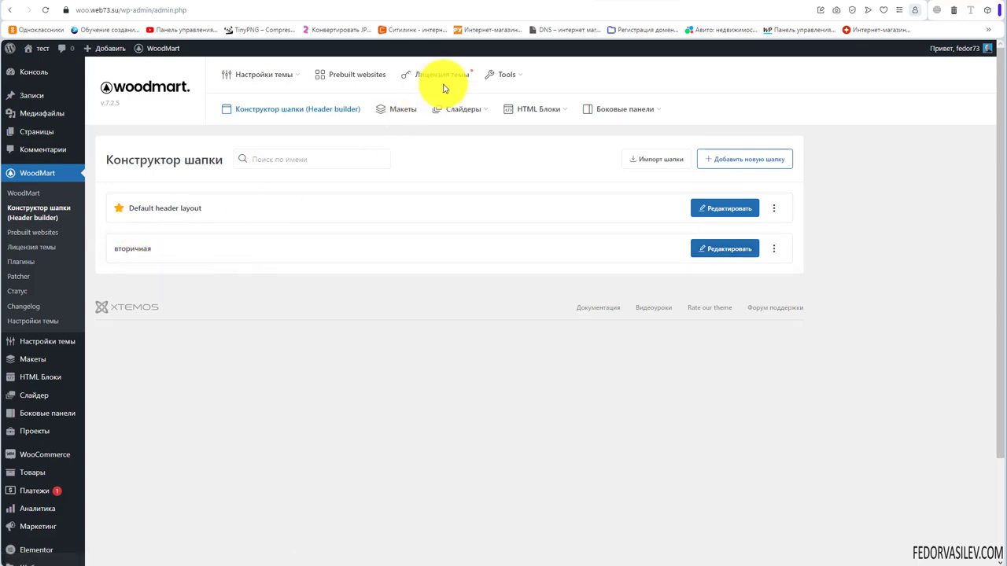
- Close the mobile preview on the storefront, reload it, and check the desktop header on the Магазин and Главная pages
click(674, 9)
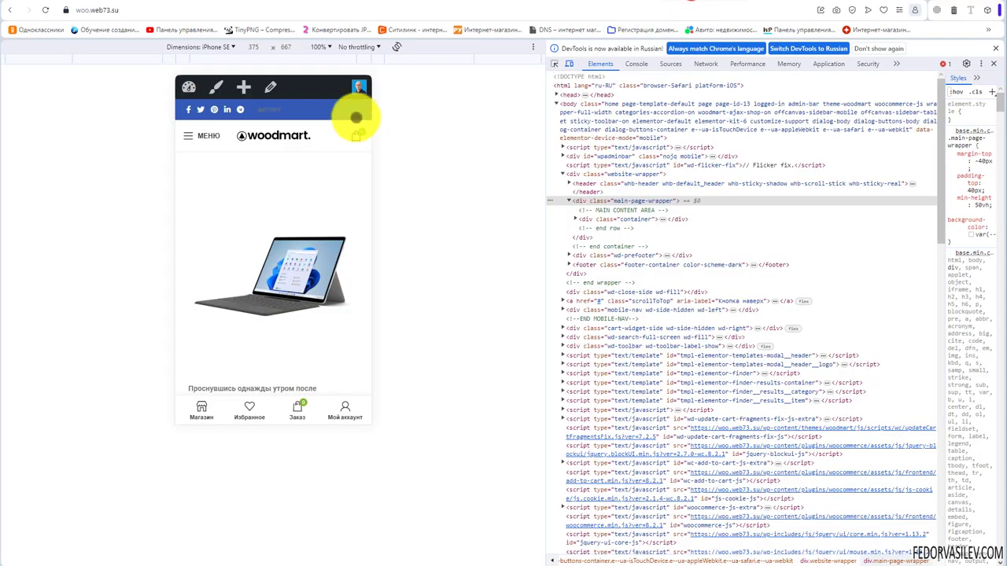
click(994, 48)
click(44, 11)
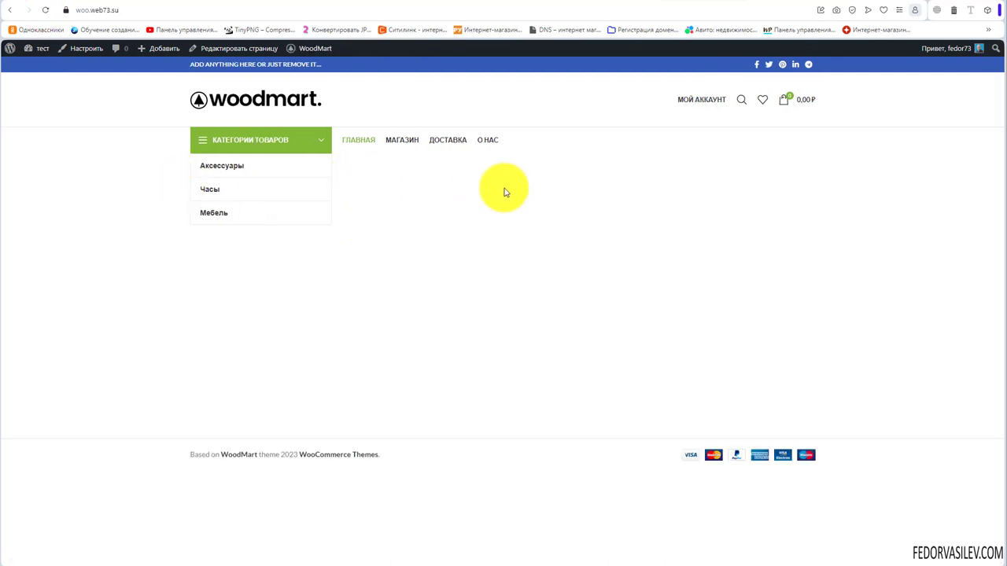
click(401, 142)
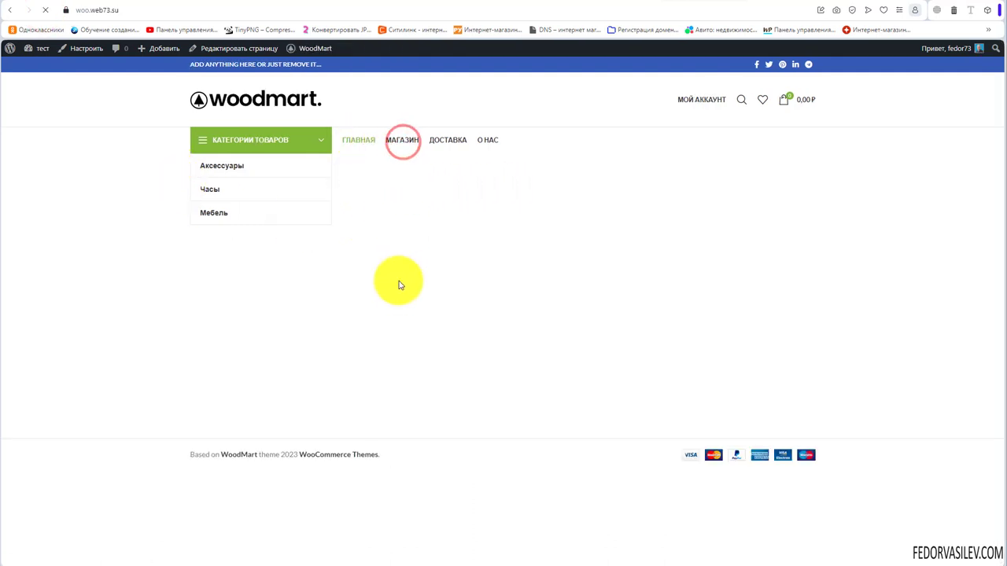
click(347, 136)
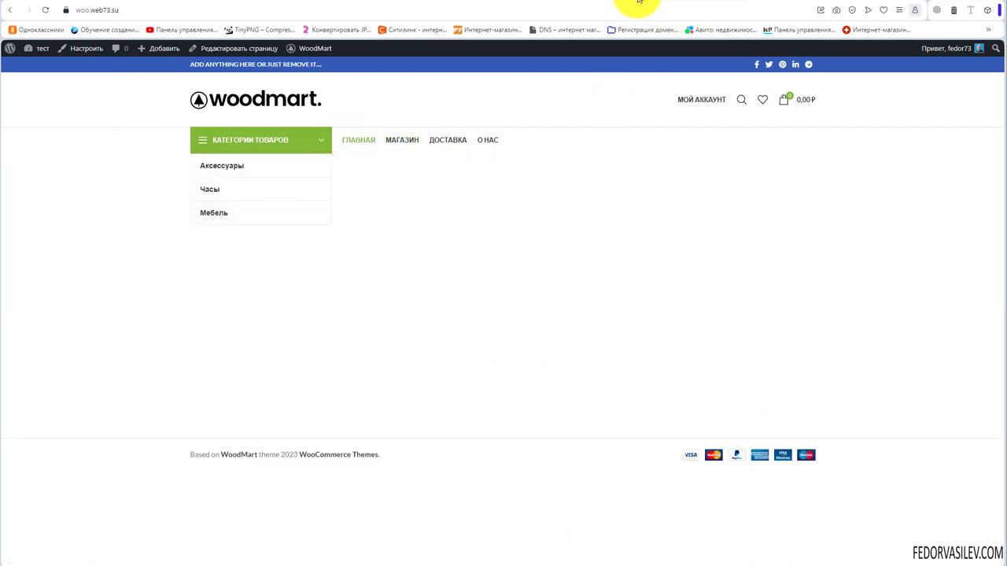
- Set вторичная as the custom header in the Главная page's settings and update the page
click(637, 2)
mouse_move(28, 138)
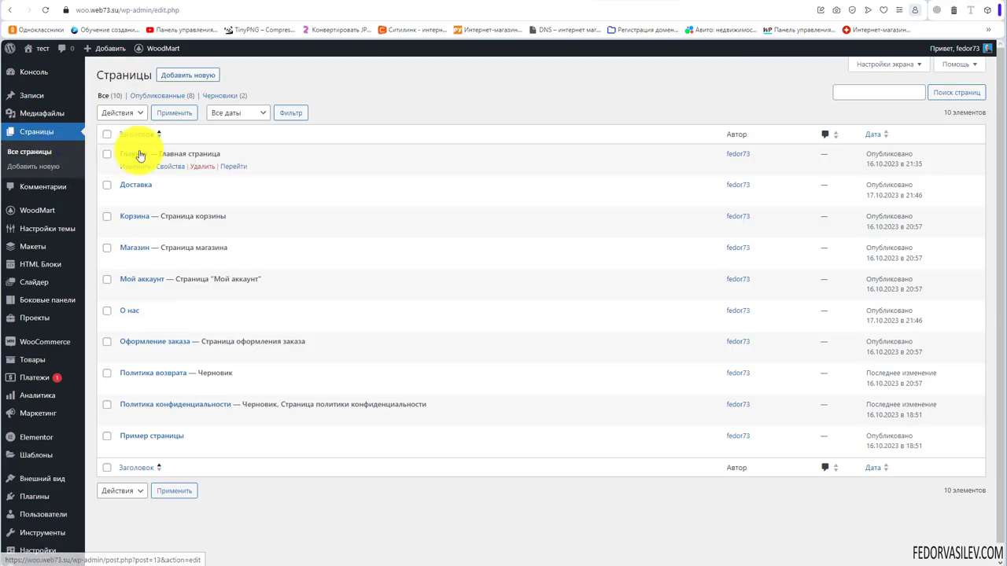
click(139, 153)
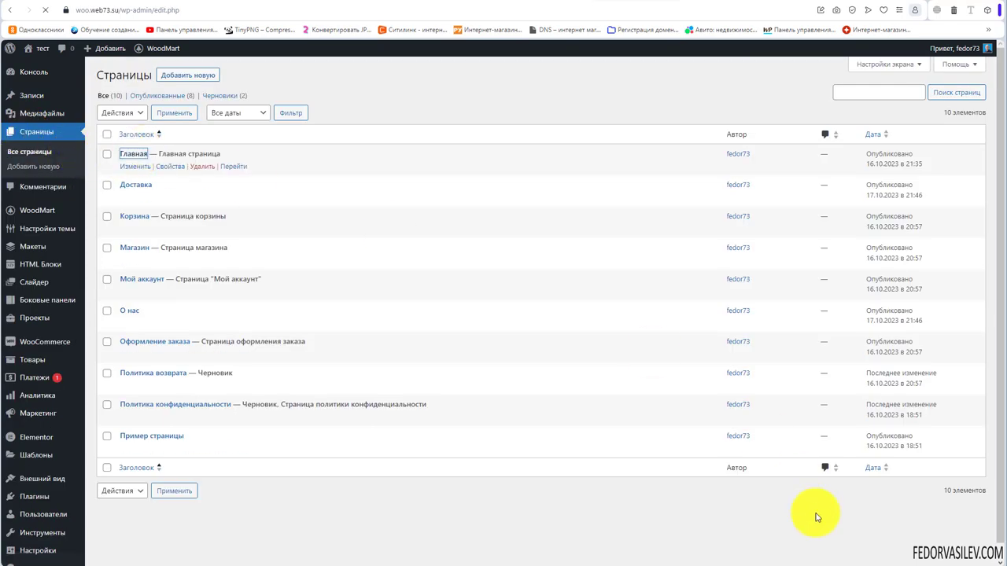
scroll(454, 287, down, 1)
scroll(455, 288, down, 1)
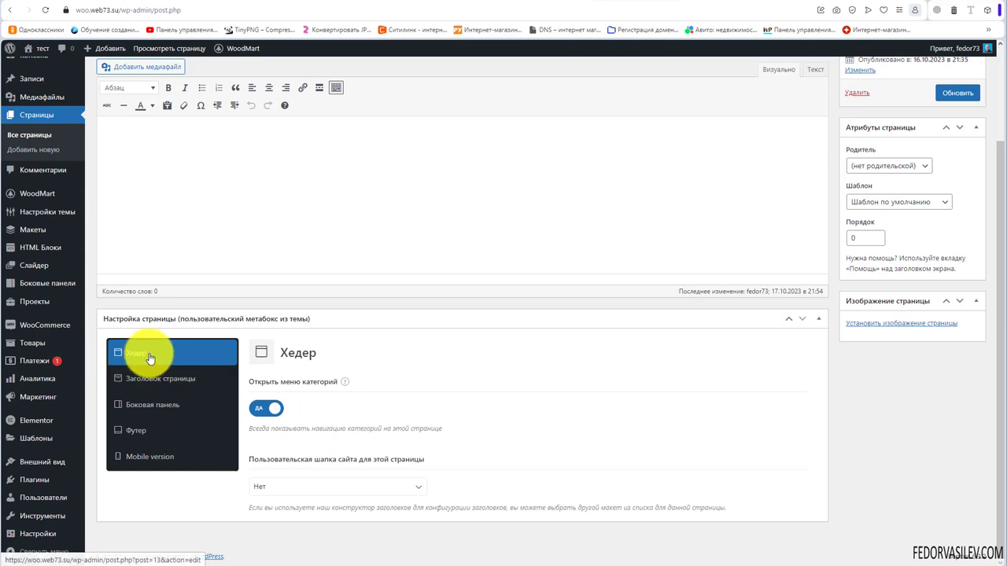
click(417, 487)
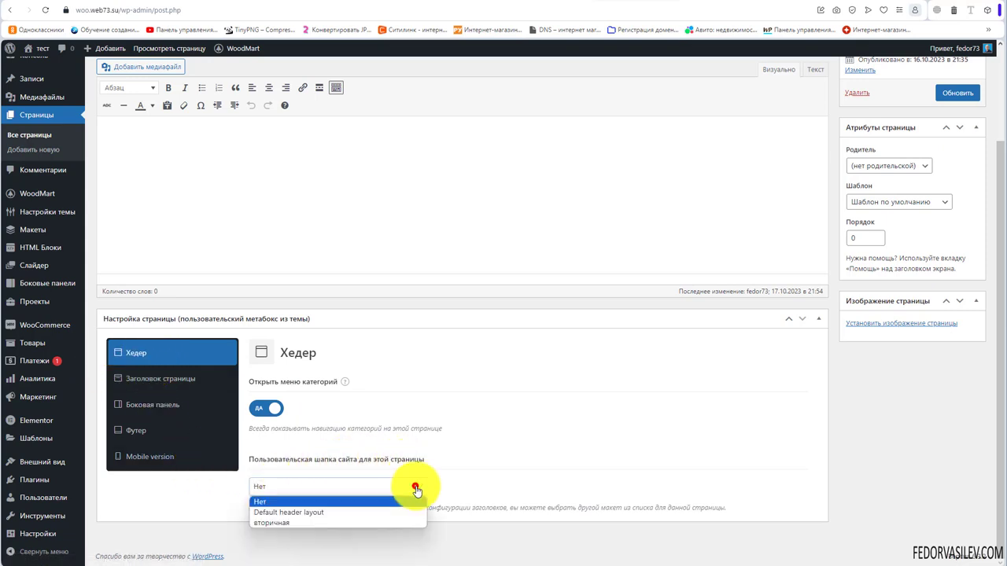
click(289, 525)
click(948, 94)
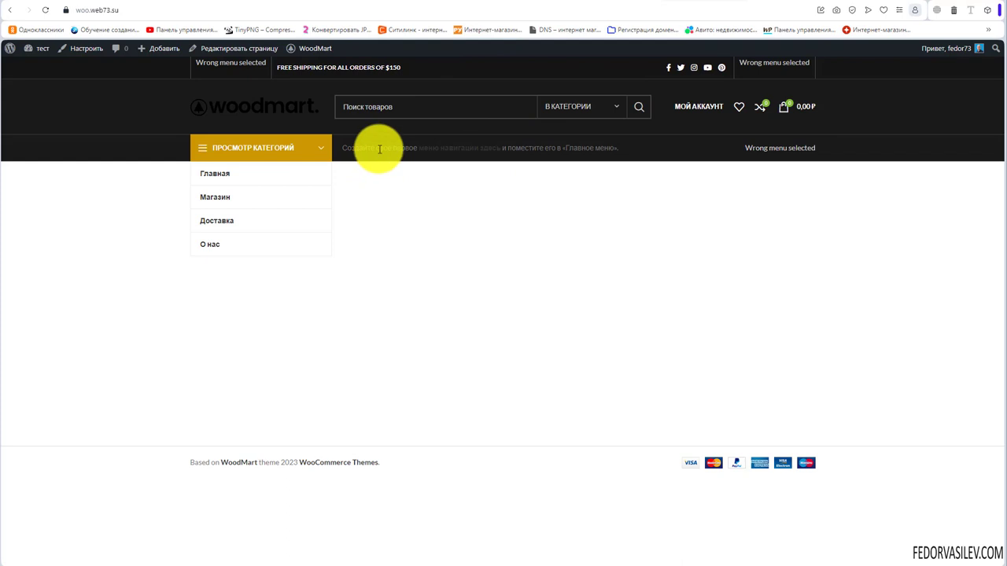
- Compare the header on the storefront's Магазин page with the one on the home page
click(213, 195)
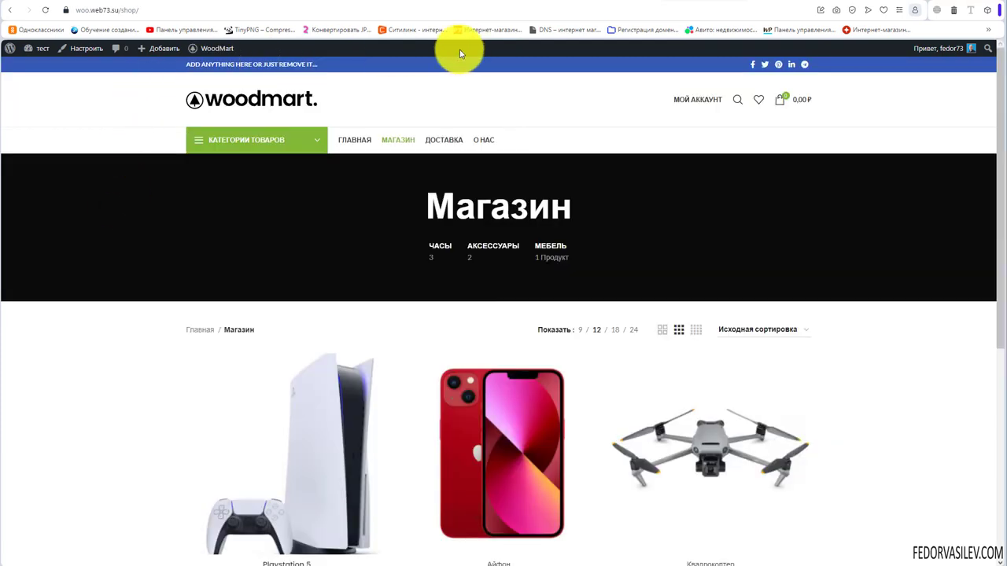
scroll(640, 117, down, 1)
scroll(231, 150, up, 1)
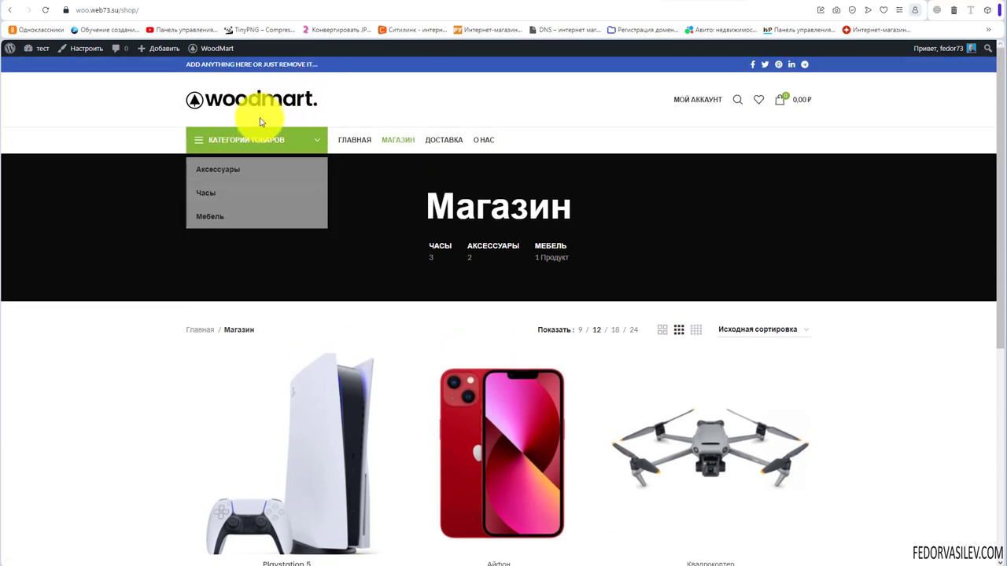
click(252, 96)
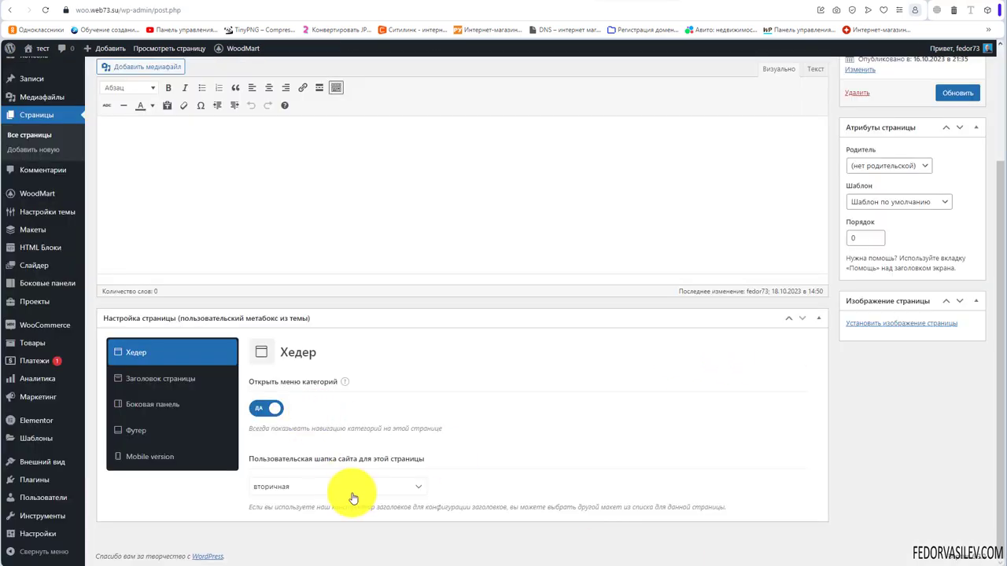
- Set the Главная page's custom header to Нет, update the page, and check it on the storefront
click(354, 487)
click(299, 501)
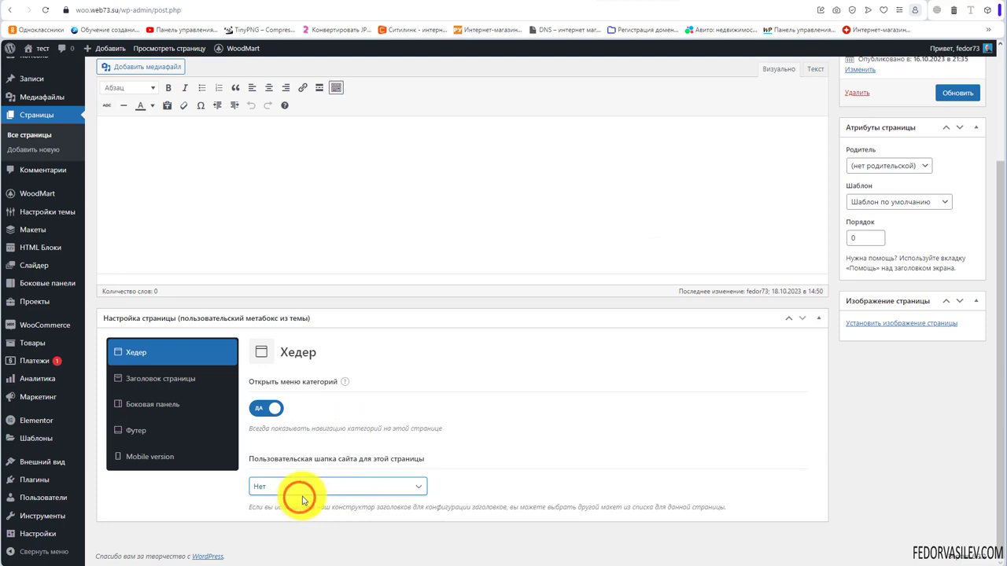
click(947, 93)
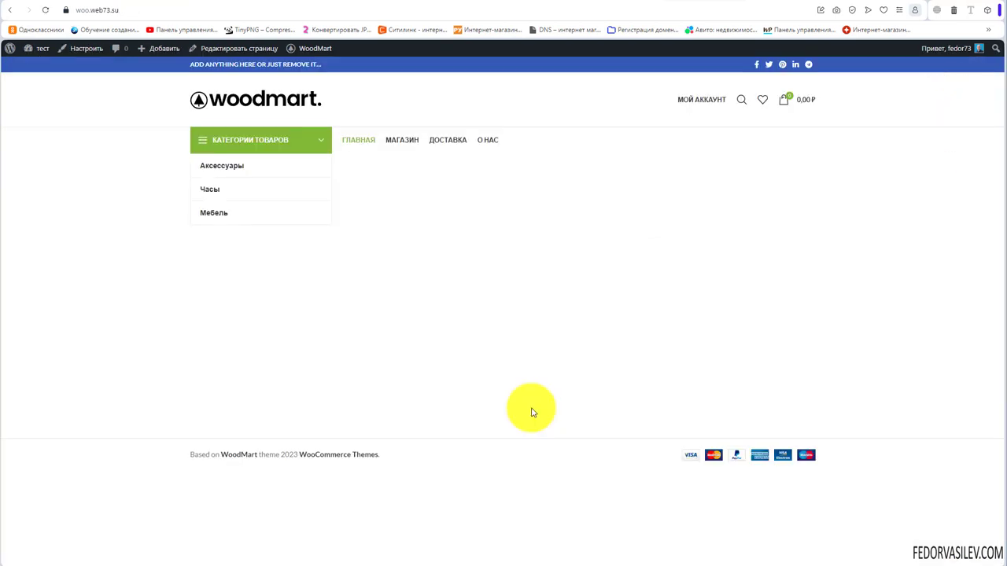